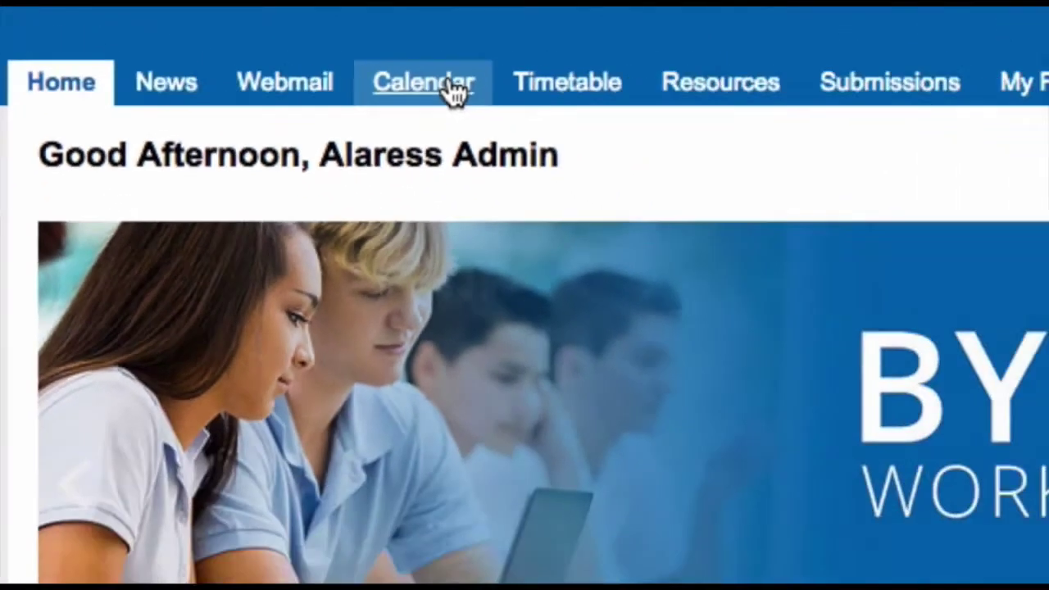
Open the calendar, view September 2015, and return to the current month
left_click(643, 146)
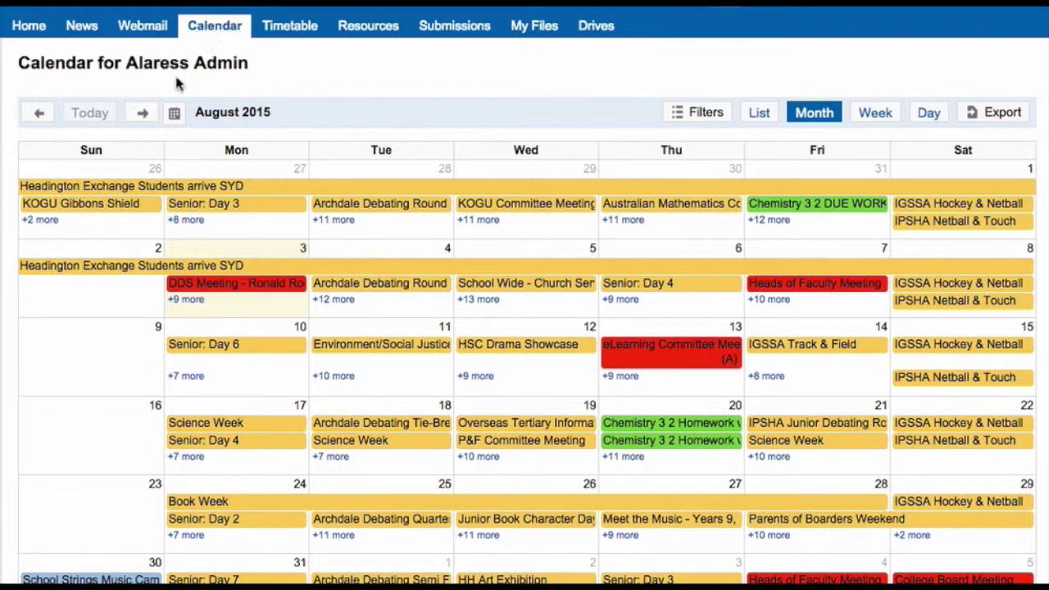
left_click(143, 113)
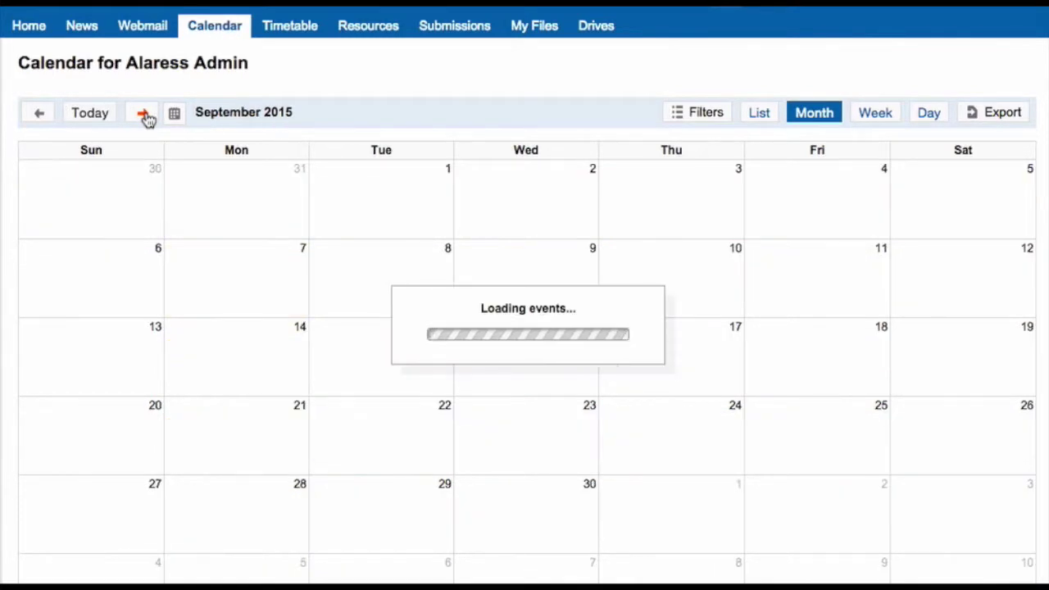
left_click(91, 113)
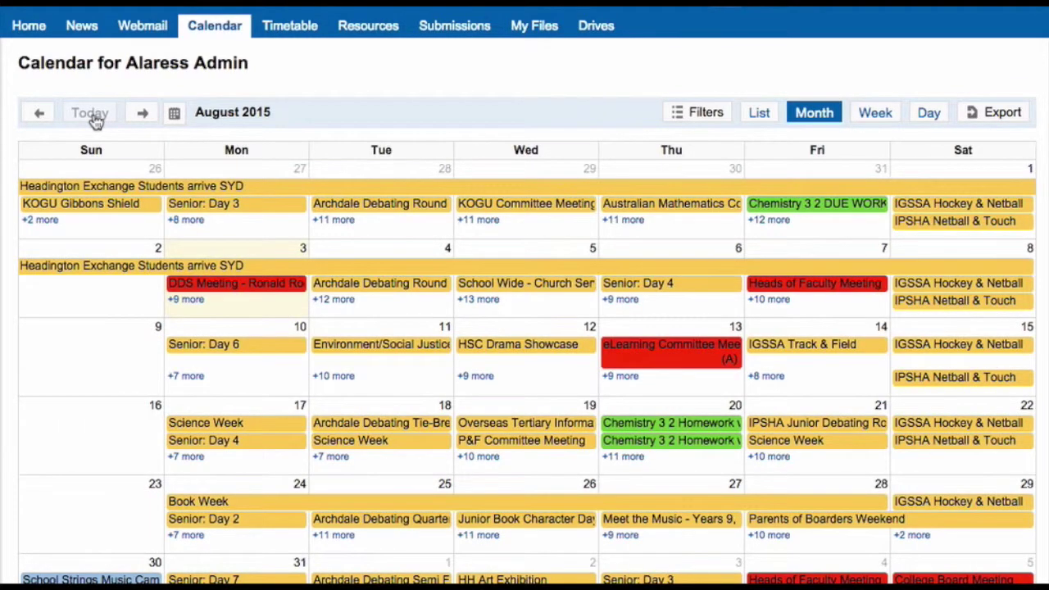
Browse the calendar's date picker ahead to October 2015 and close it without choosing a date
left_click(175, 116)
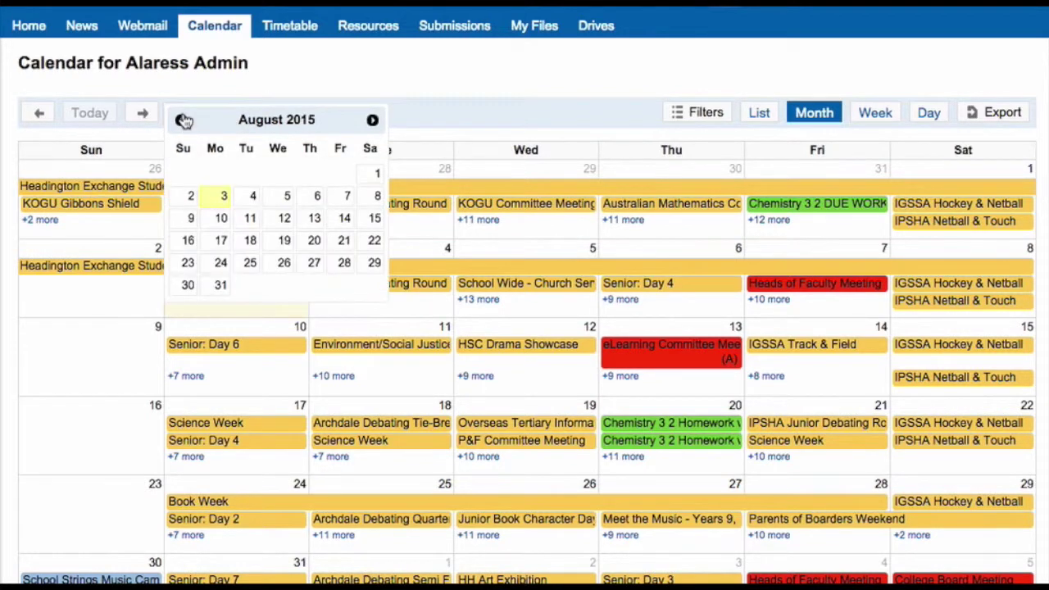
left_click(372, 121)
left_click(372, 120)
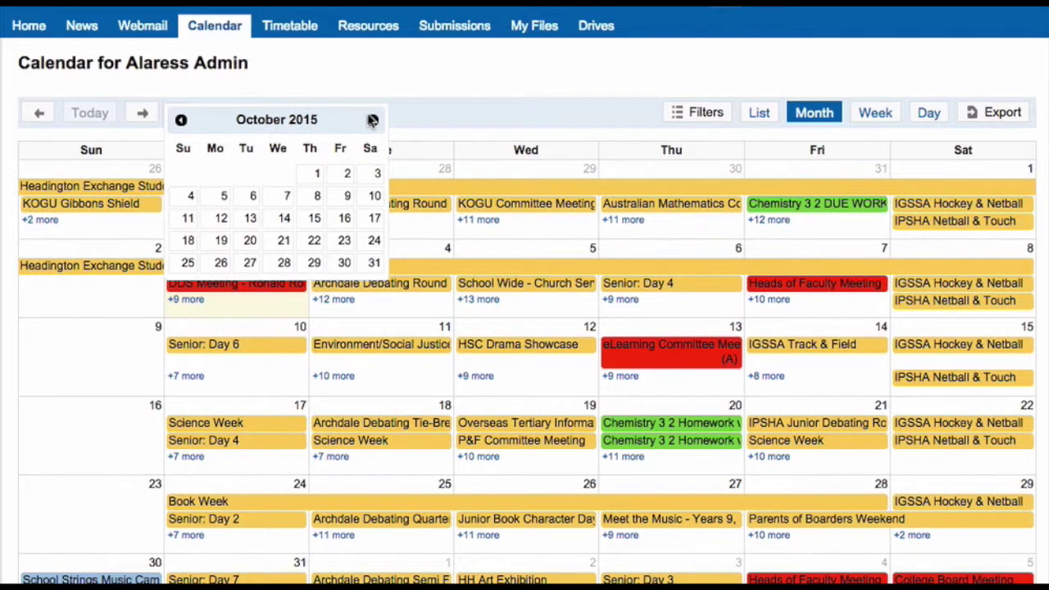
left_click(389, 92)
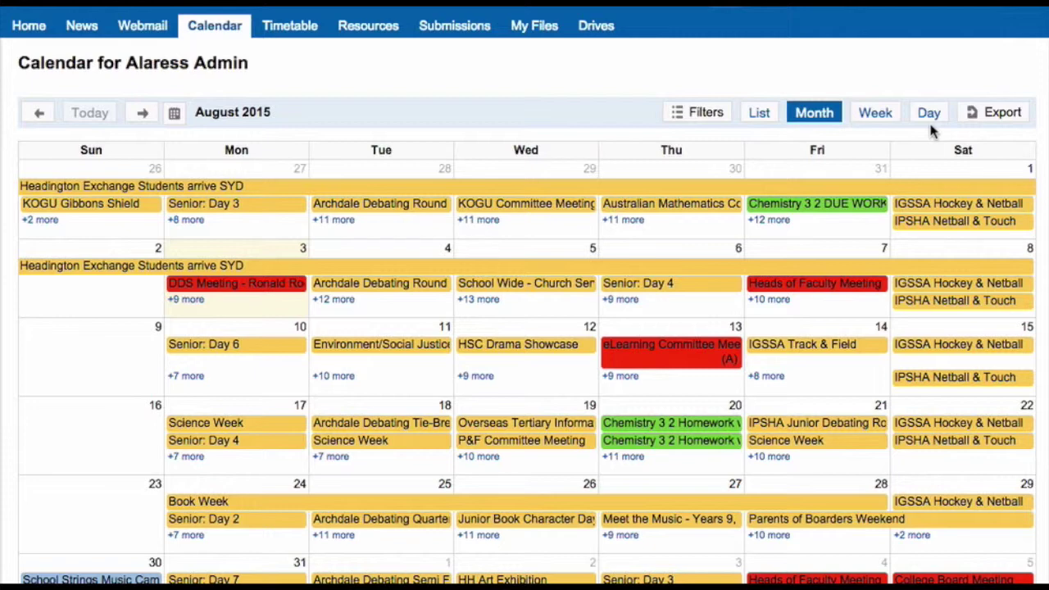
Open the calendar filters and switch the Events source off and back on
left_click(718, 119)
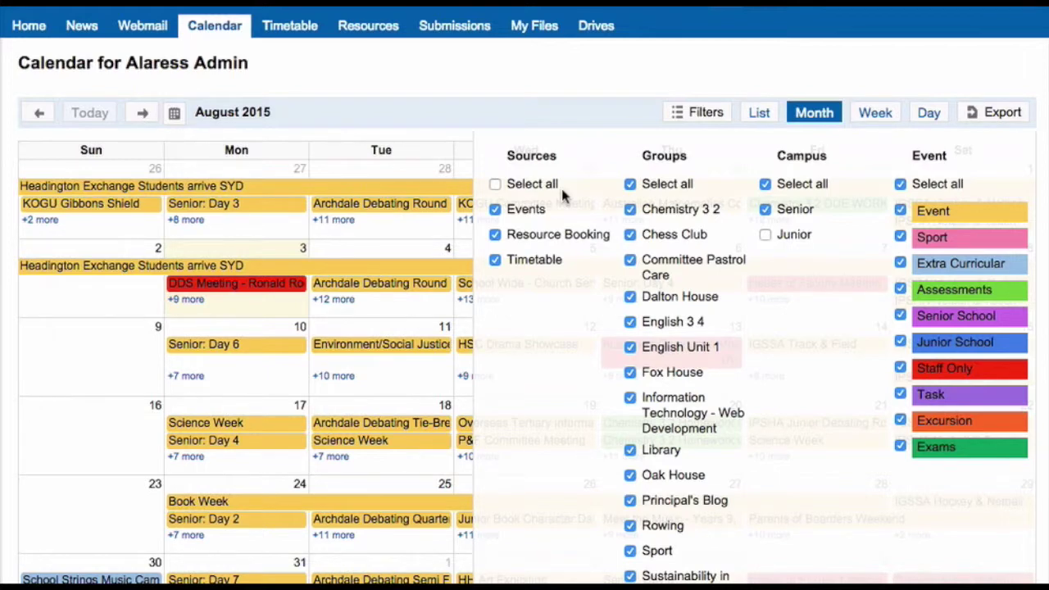
left_click(536, 210)
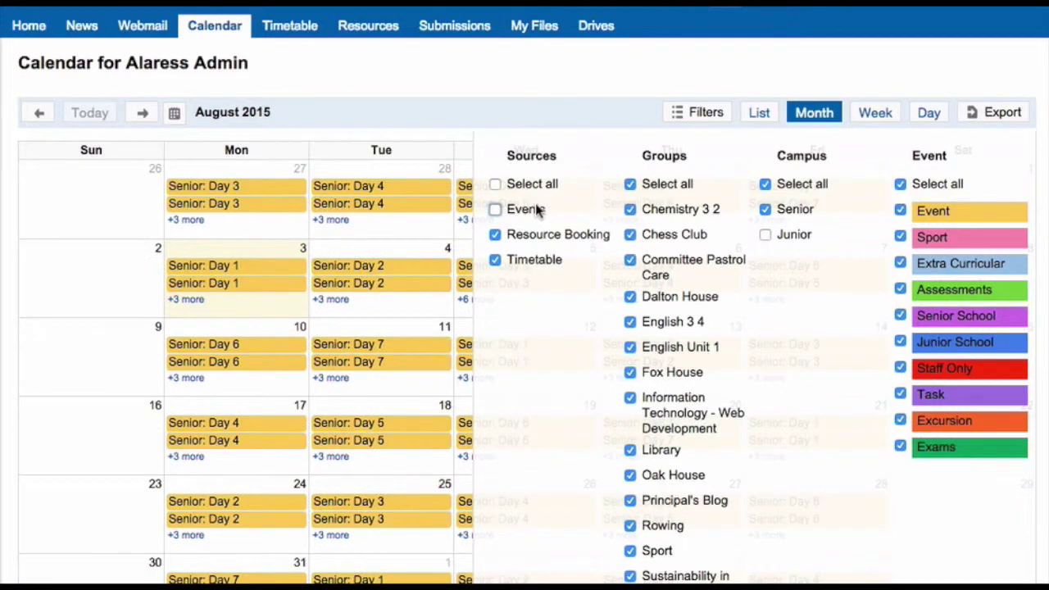
left_click(536, 210)
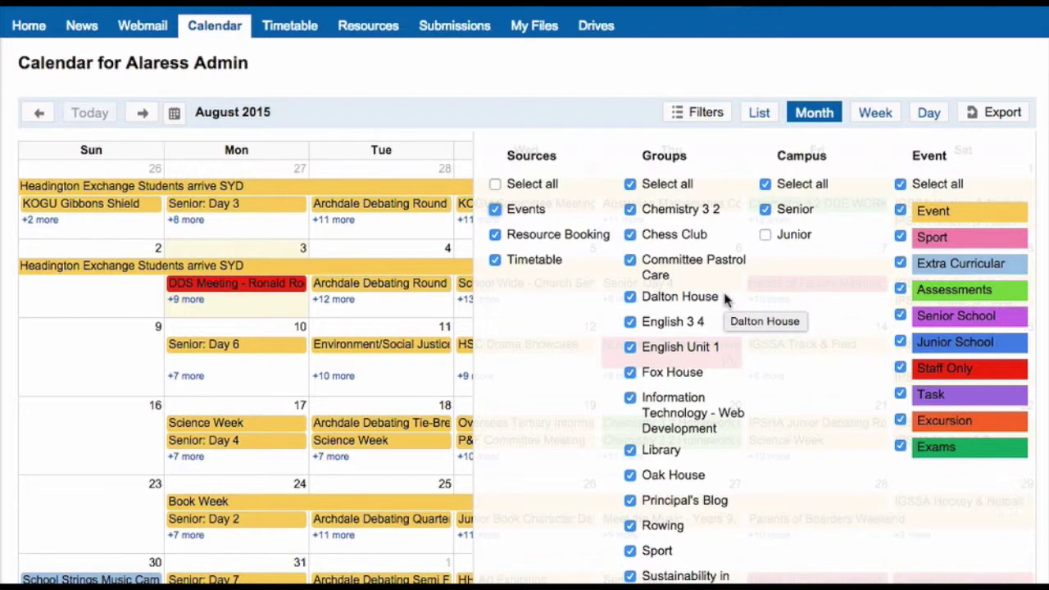
Switch the Chess Club and Committee Pastrol Care group filters off and back on
left_click(680, 234)
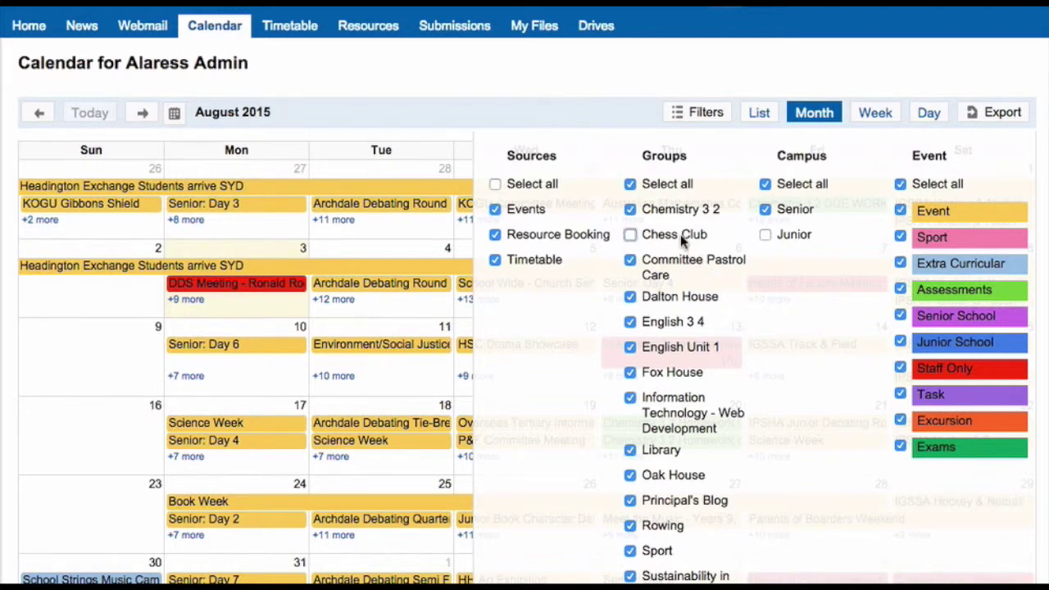
left_click(673, 261)
left_click(673, 261)
left_click(670, 238)
Limit the calendar's campus filter to Junior by including all campuses and excluding Senior
left_click(801, 187)
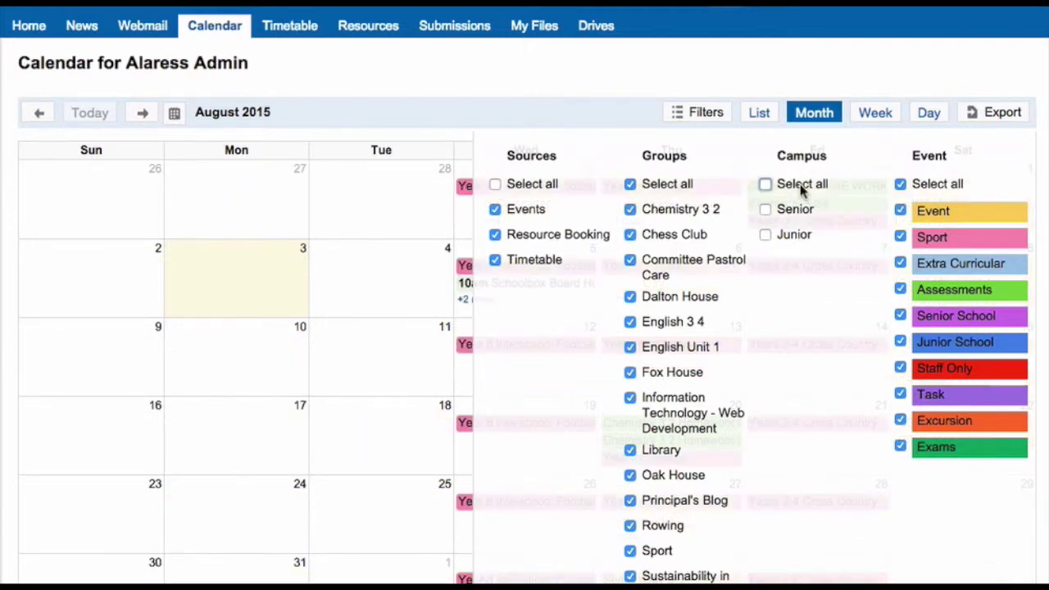
left_click(801, 186)
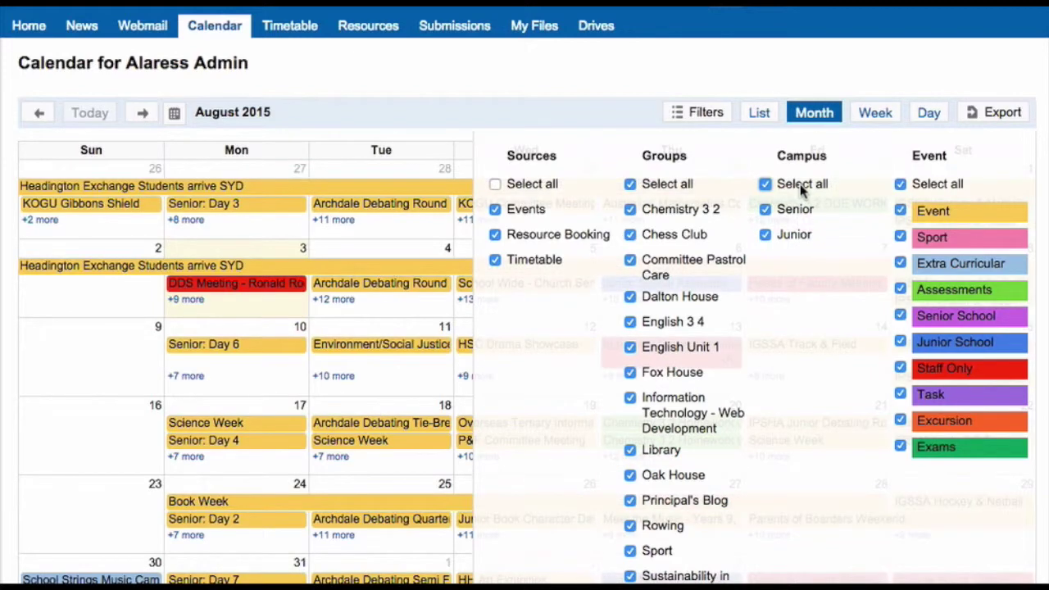
left_click(793, 215)
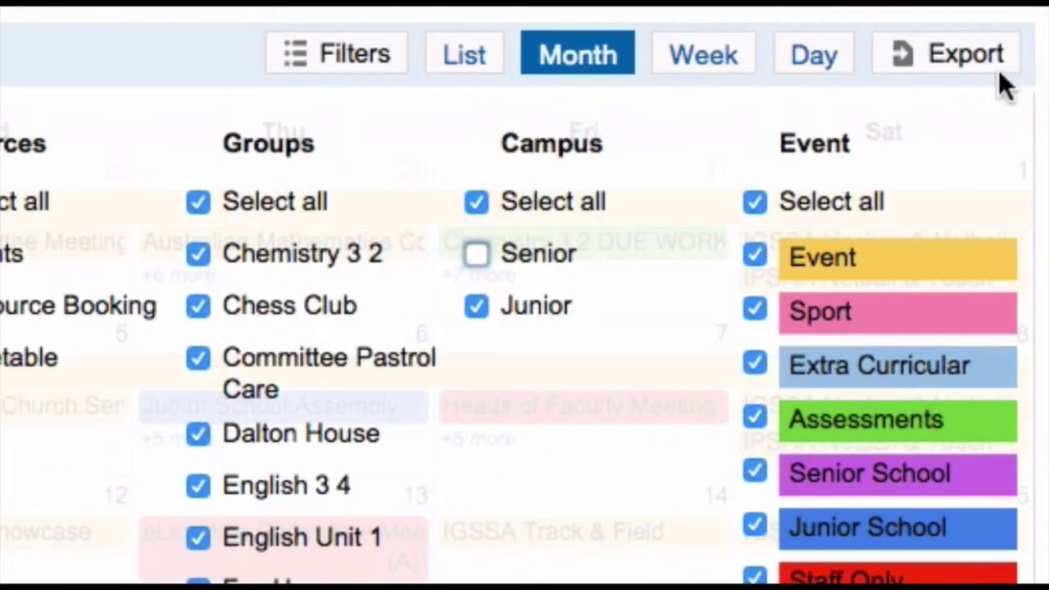
Export all calendar events as a CSV download
left_click(999, 74)
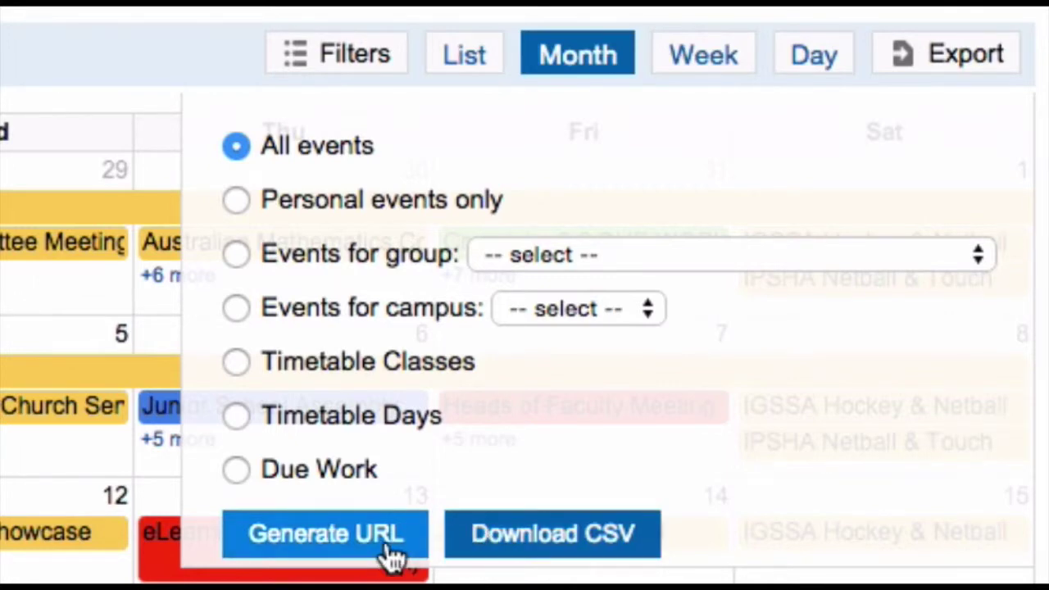
left_click(458, 555)
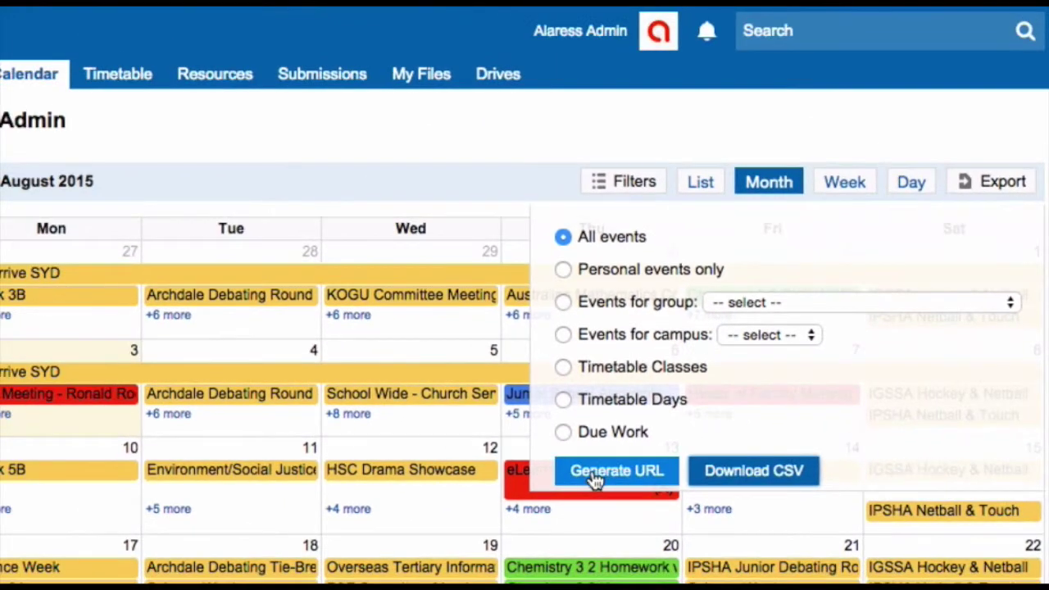
Generate a live feed URL for all events, copy it to the clipboard, and close the dialog
left_click(288, 548)
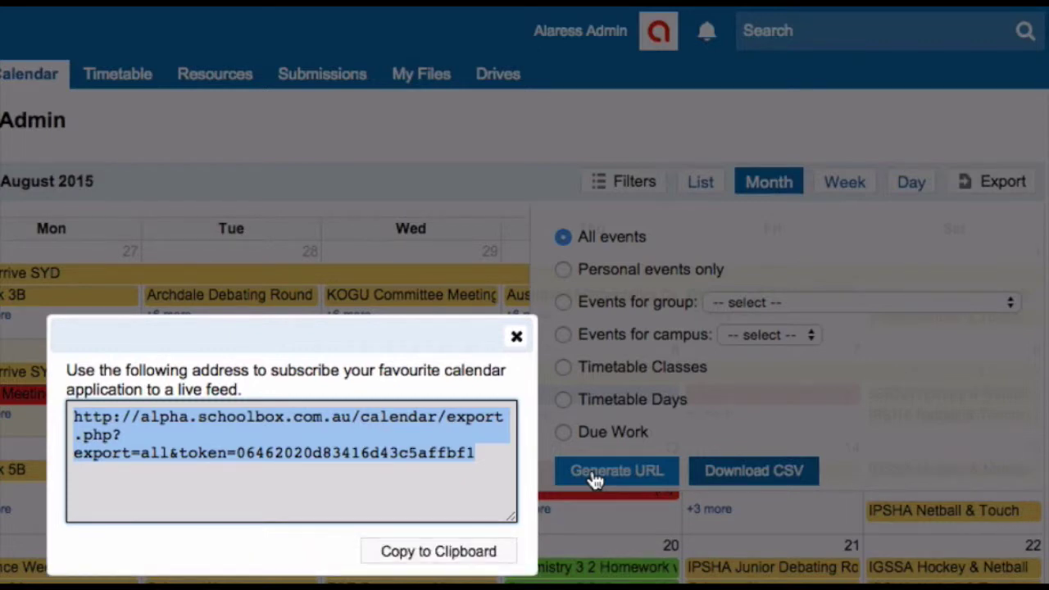
left_click(483, 553)
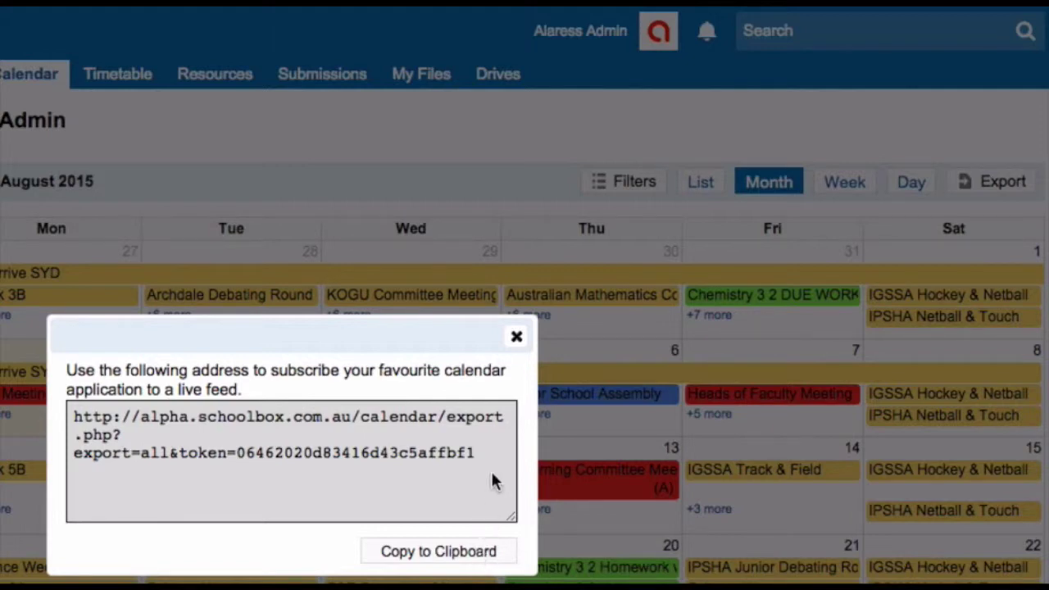
left_click(517, 340)
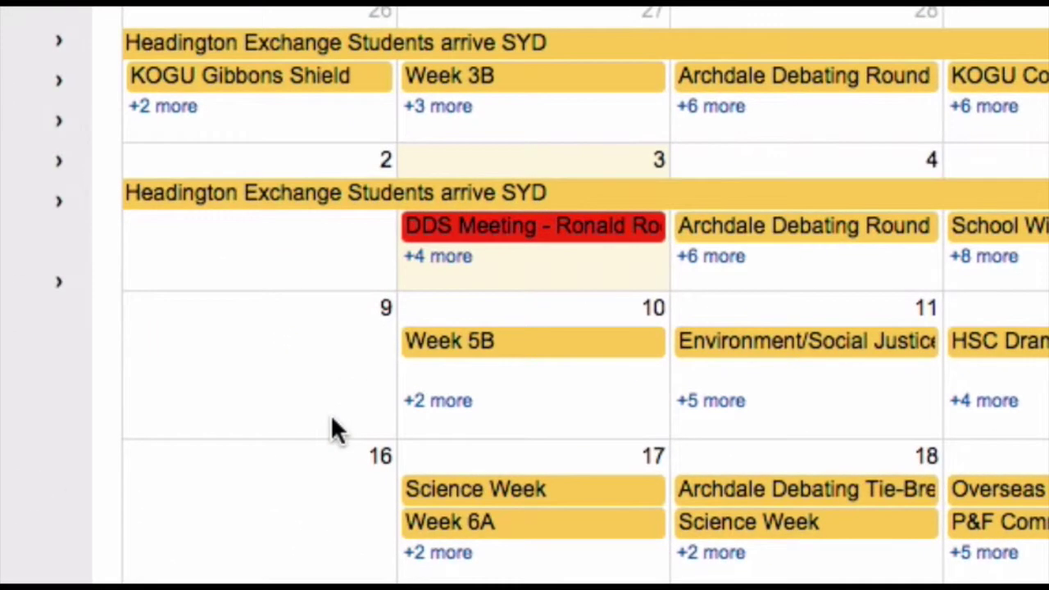
Start a new entry on Sunday 9 August, check its task form, and open the full editor for an event instead
left_click(335, 430)
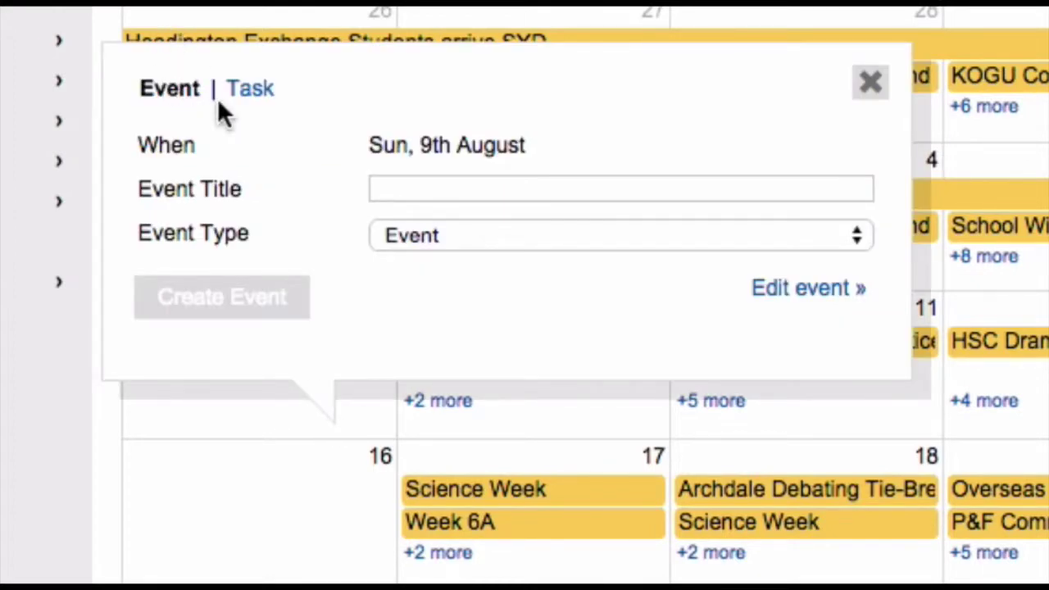
left_click(246, 93)
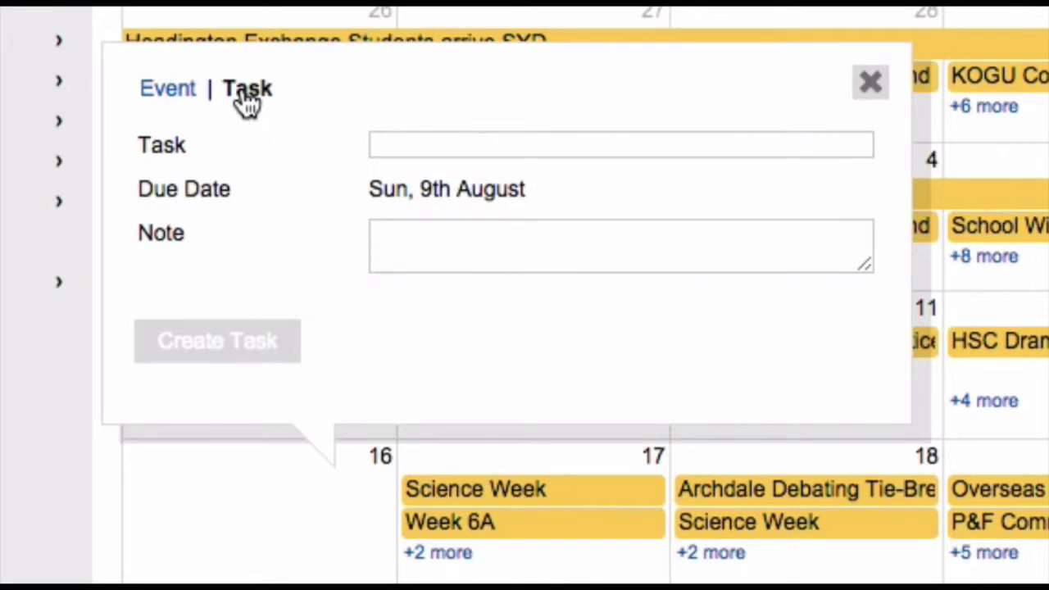
left_click(174, 94)
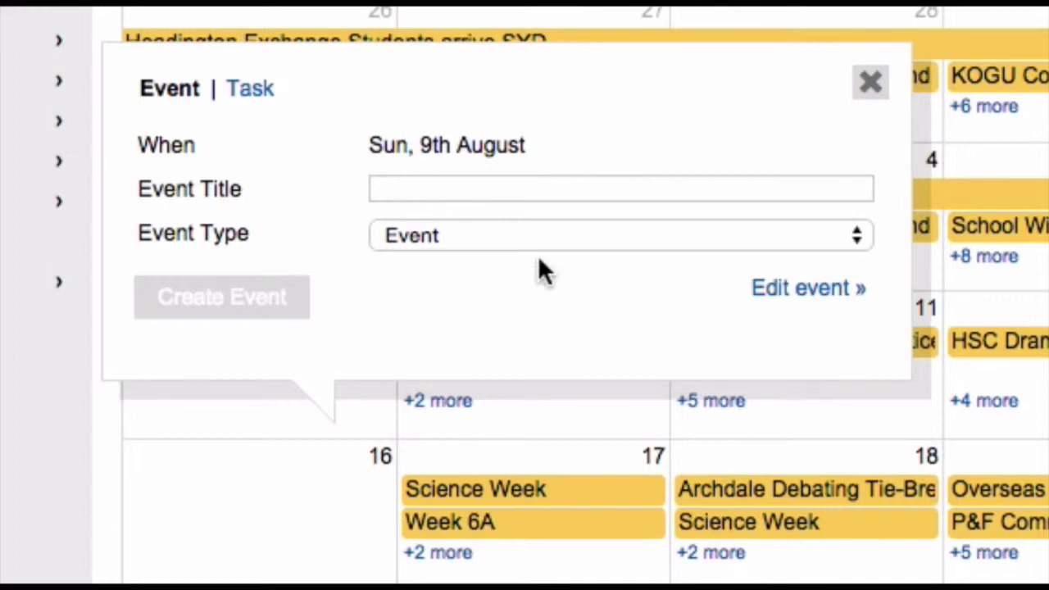
left_click(789, 301)
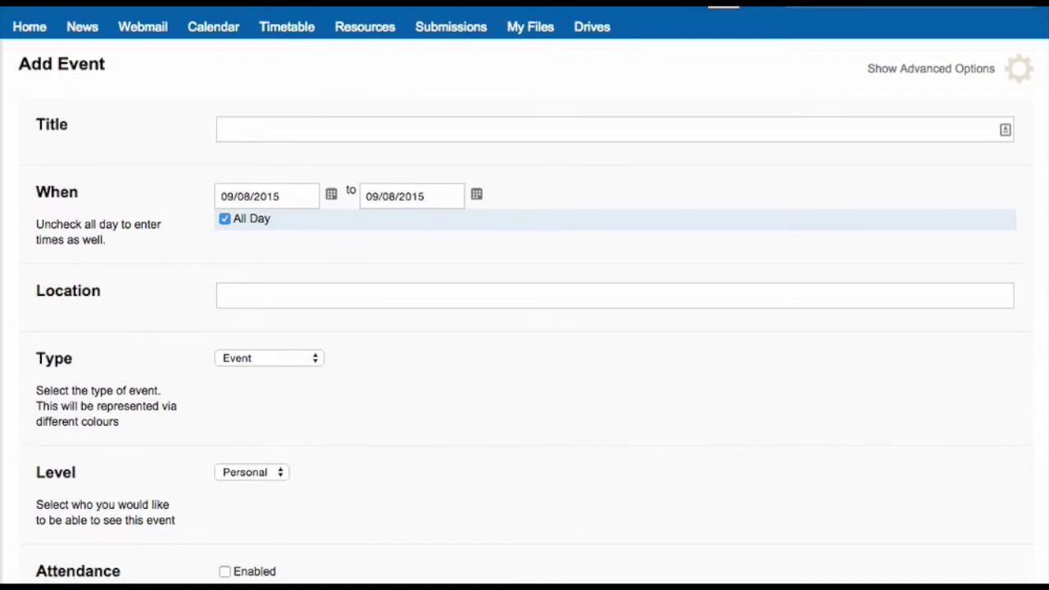
Title the new event "Science Faculty Meeting"
left_click(435, 128)
type("Scie")
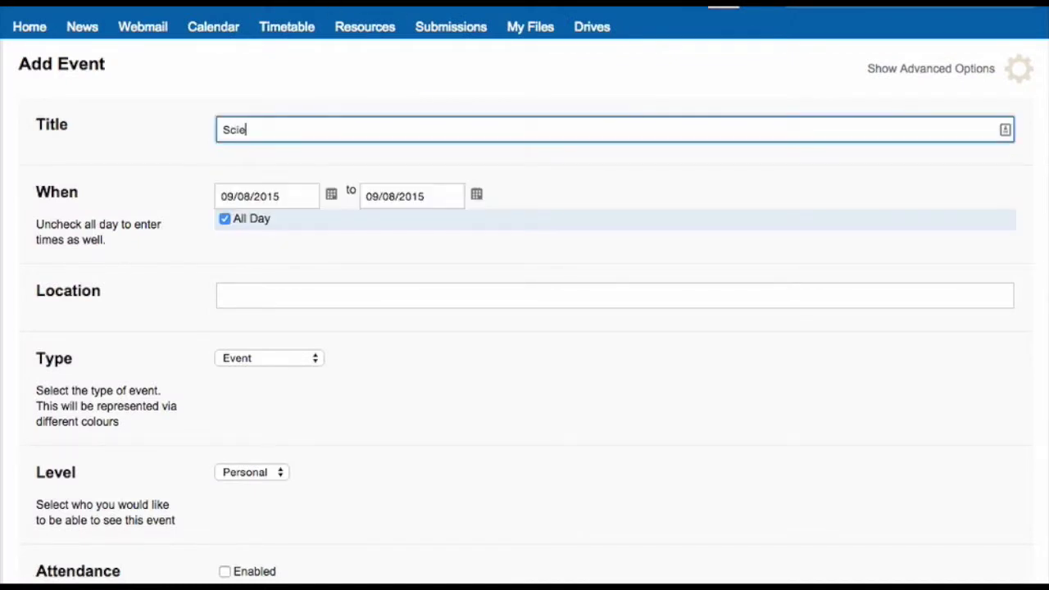
type("nce Faculty Meeting")
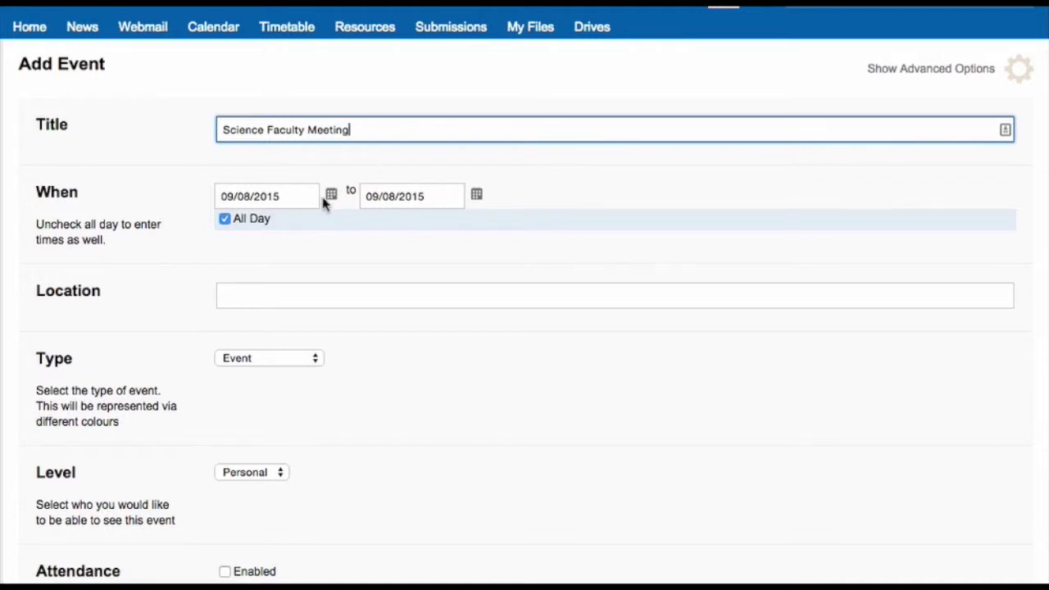
Make the event not all-day and set its start time to 3:30 PM
left_click(225, 219)
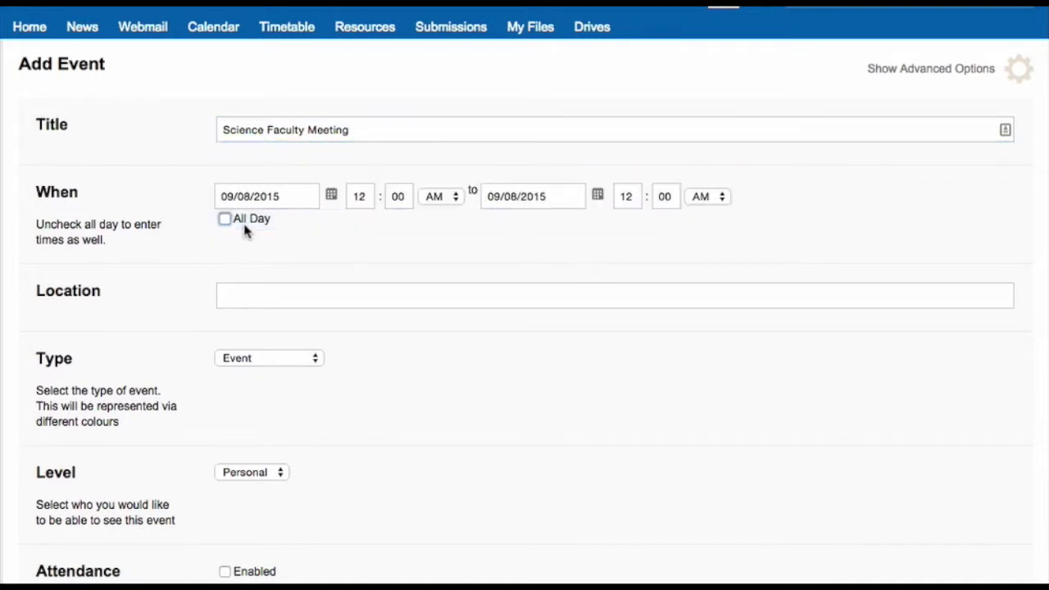
left_click(353, 201)
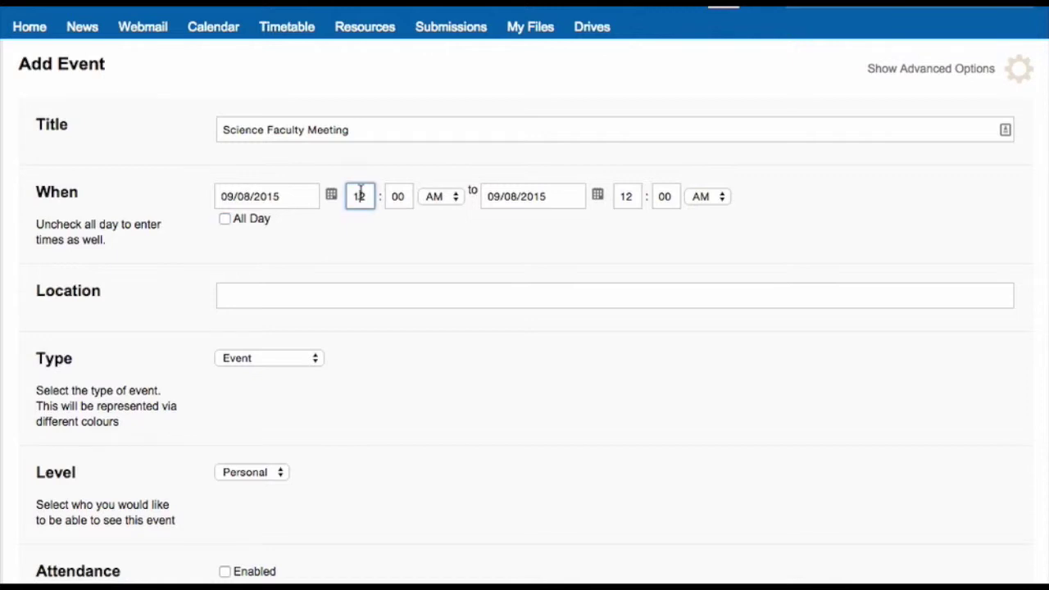
left_click_drag(370, 196, 345, 196)
type("3")
left_click_drag(411, 191, 389, 195)
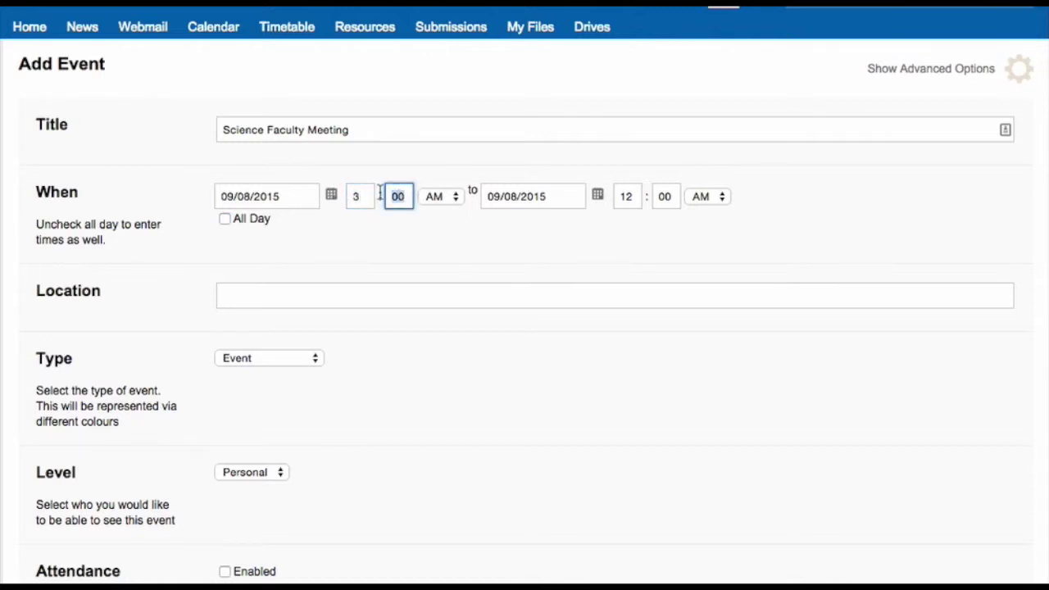
type("30")
left_click(438, 197)
left_click(440, 213)
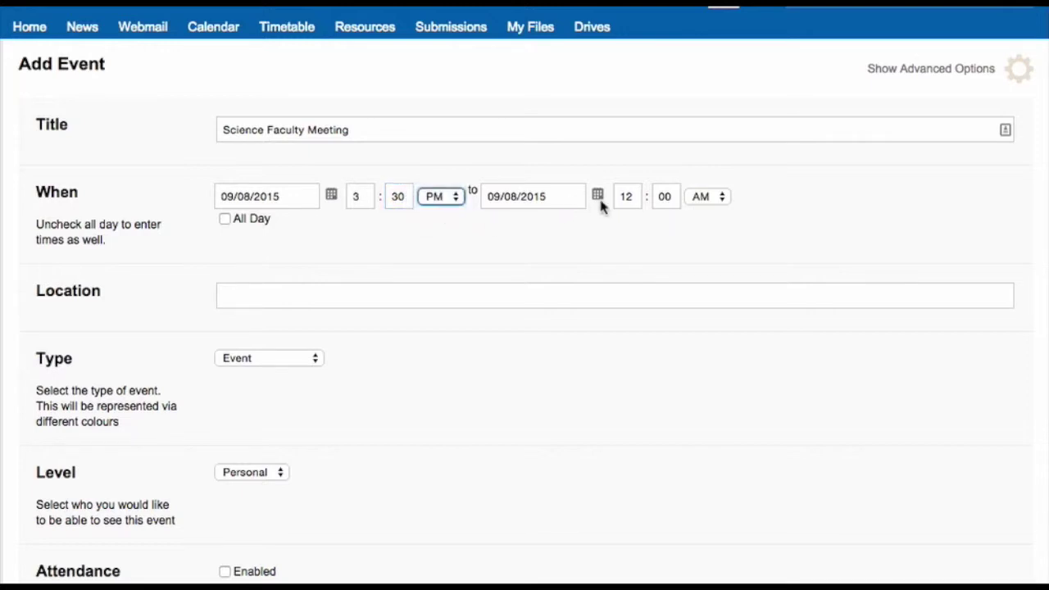
Set the event's end time to 4:30 PM
left_click_drag(633, 197, 597, 198)
type("4")
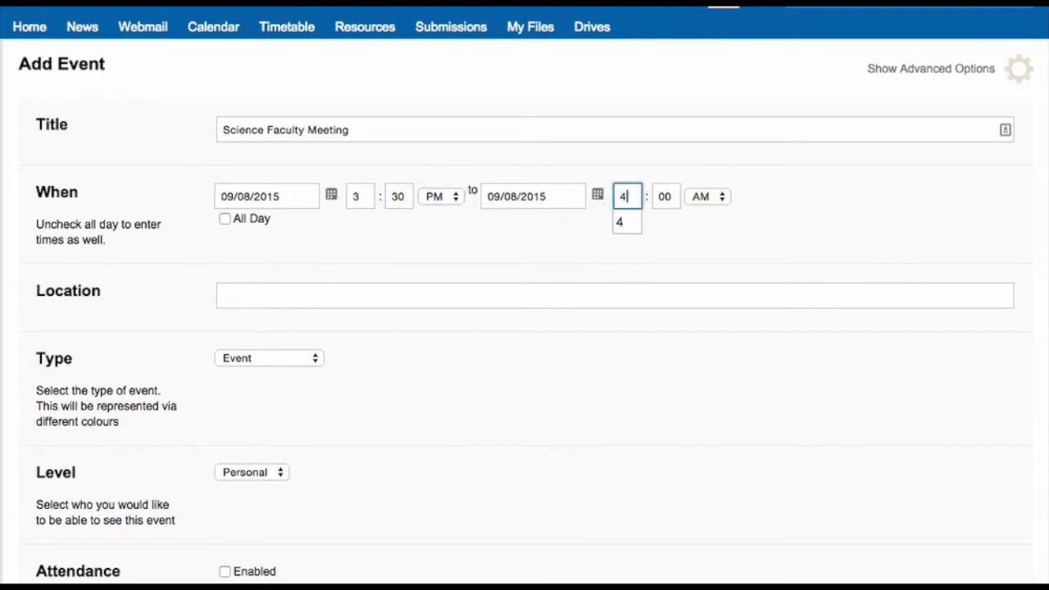
left_click_drag(679, 195, 654, 196)
type("30")
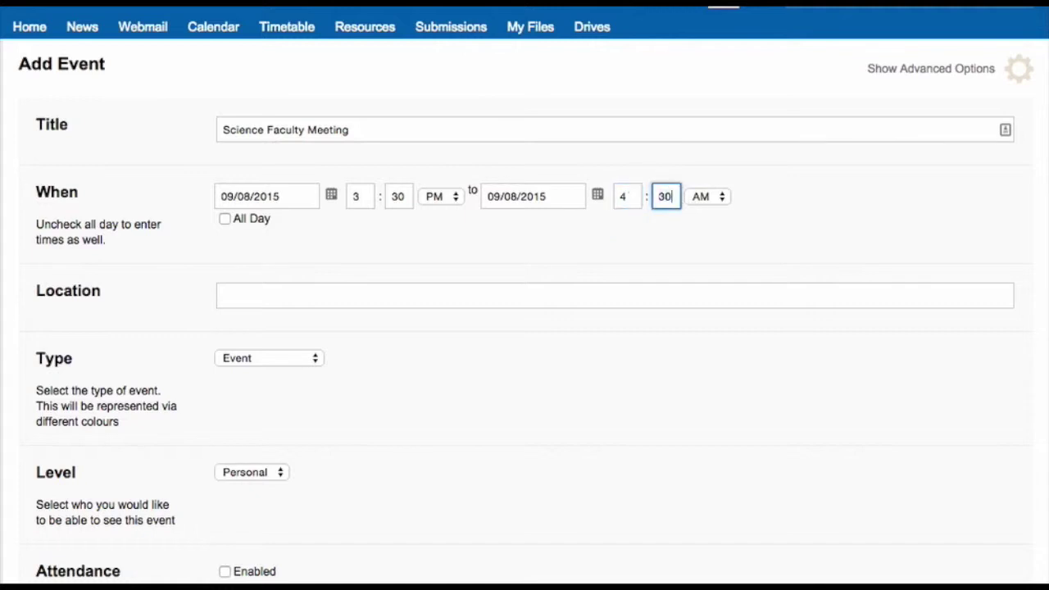
left_click(709, 200)
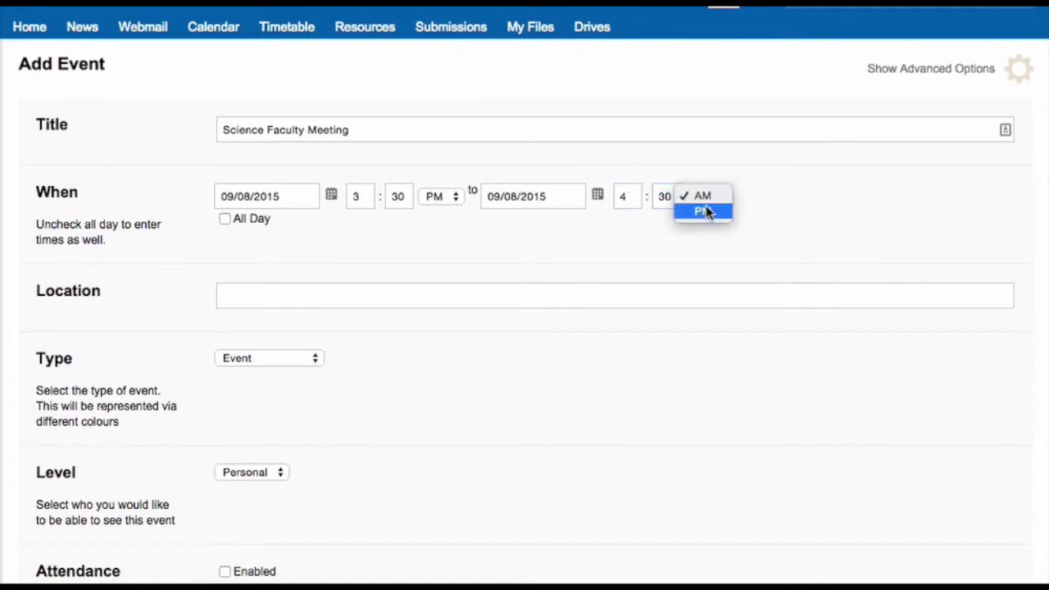
left_click(705, 210)
Set the event's location to Room 7 and its type to Staff Only
left_click(589, 294)
type("Room 7")
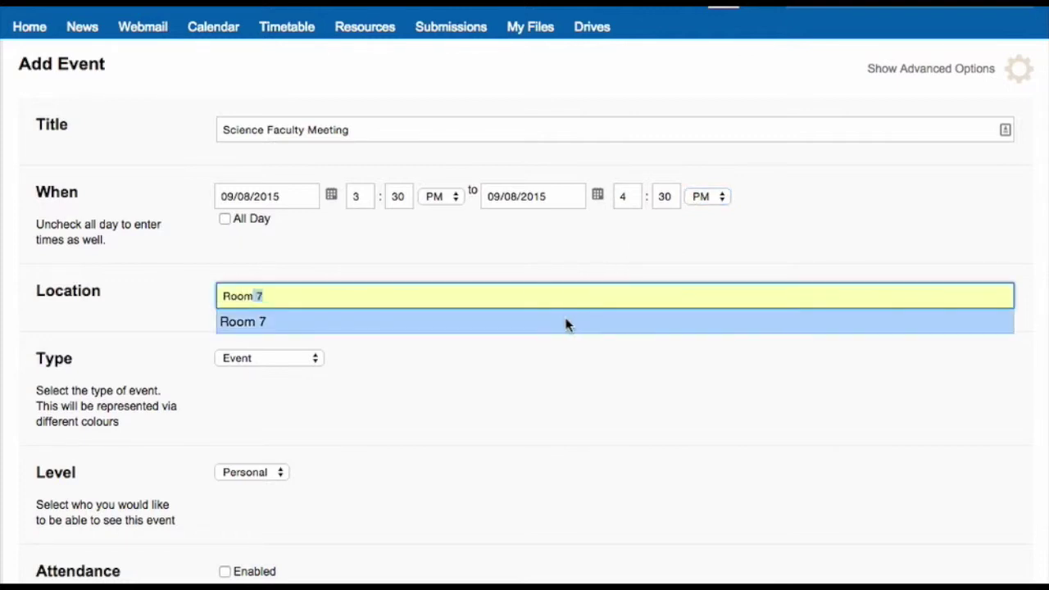
left_click(565, 322)
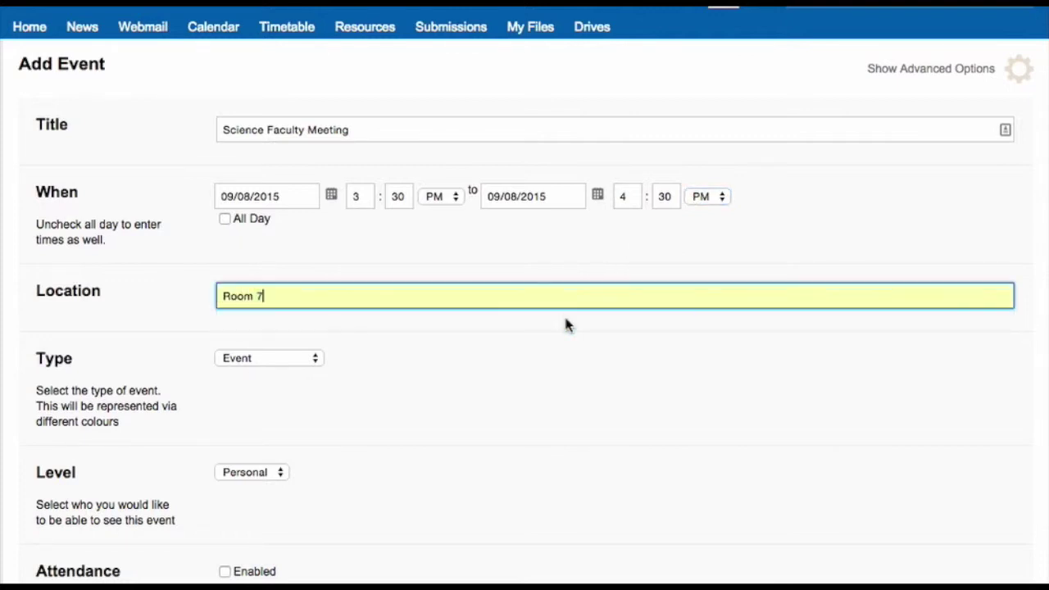
left_click(307, 362)
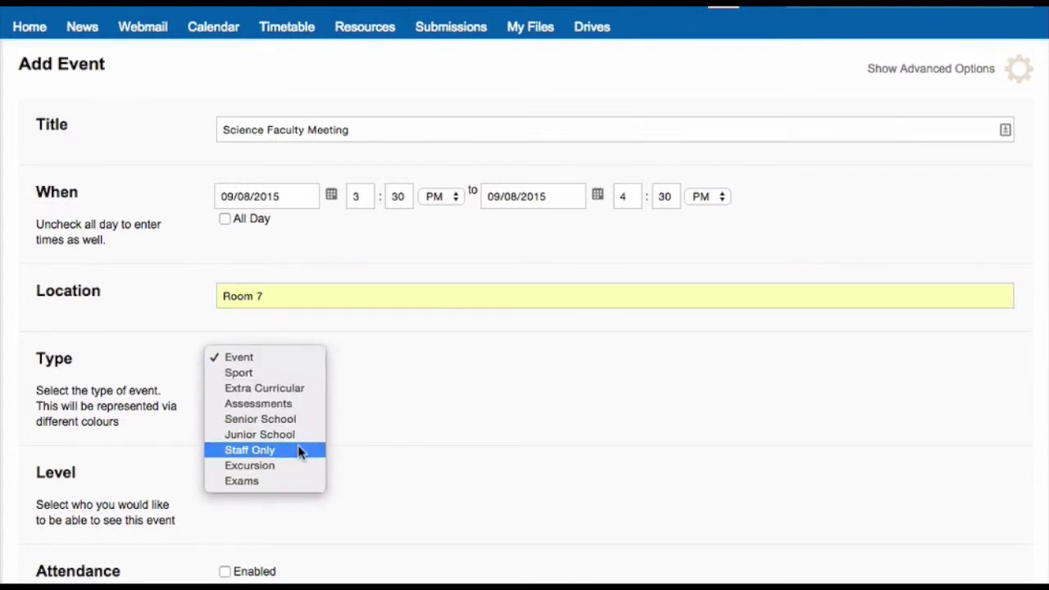
left_click(300, 451)
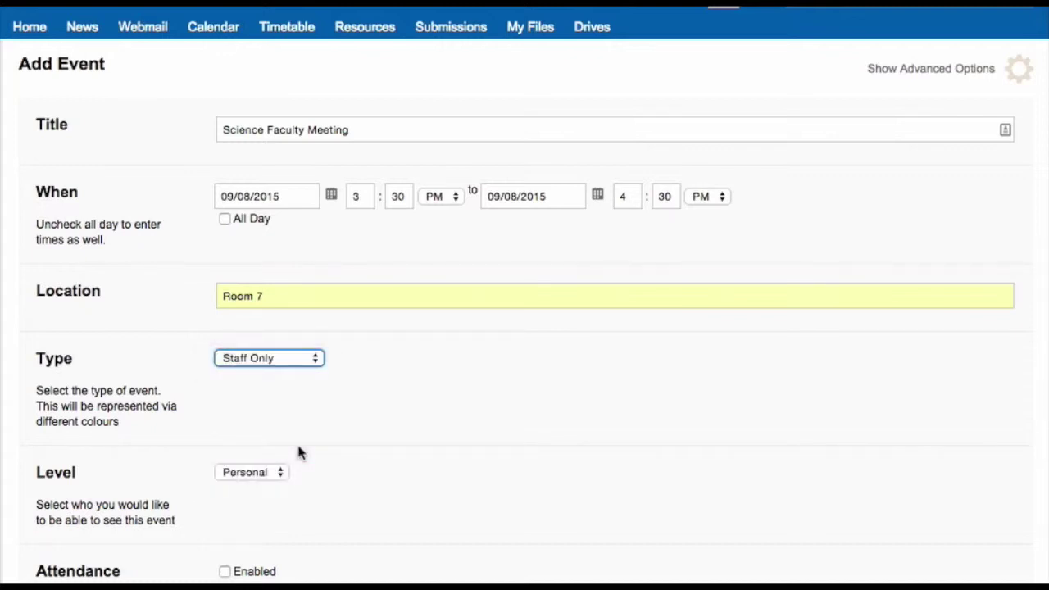
Try the Group level for the event, selecting and clearing the English 3 4 group
scroll(299, 452, "down", 5)
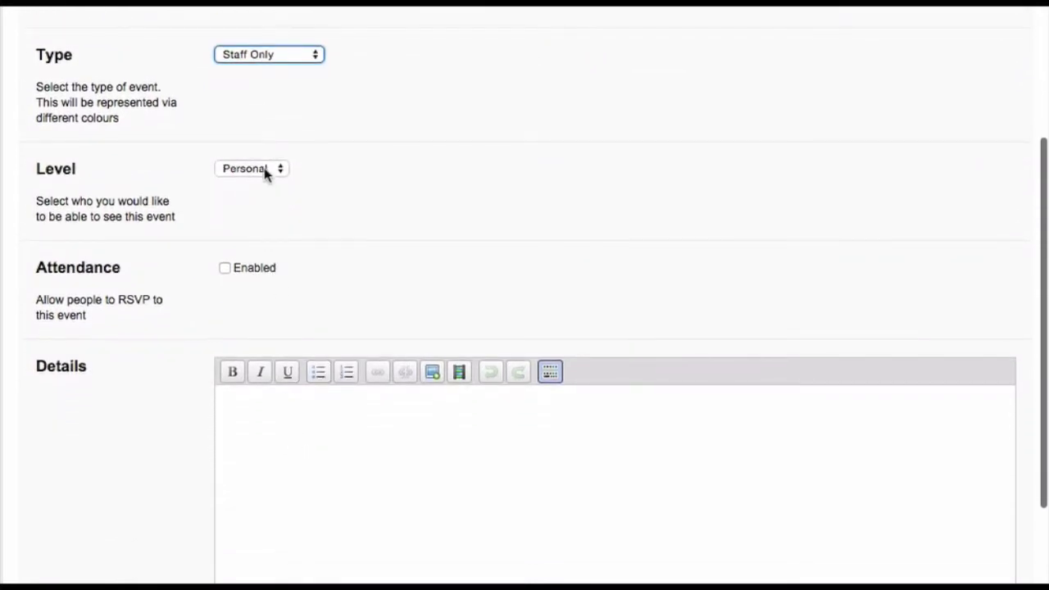
left_click(263, 169)
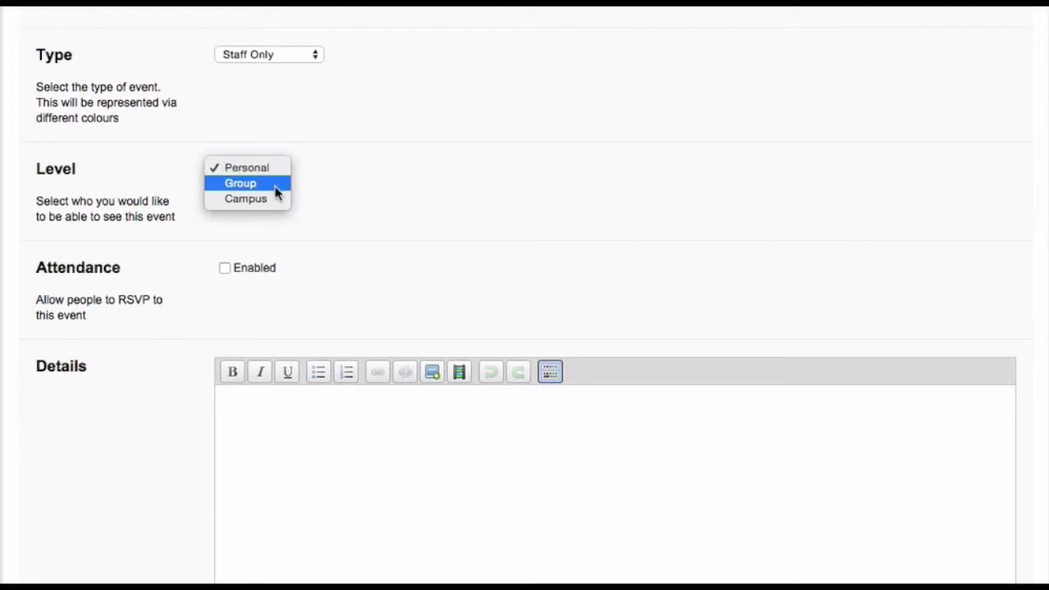
left_click(276, 190)
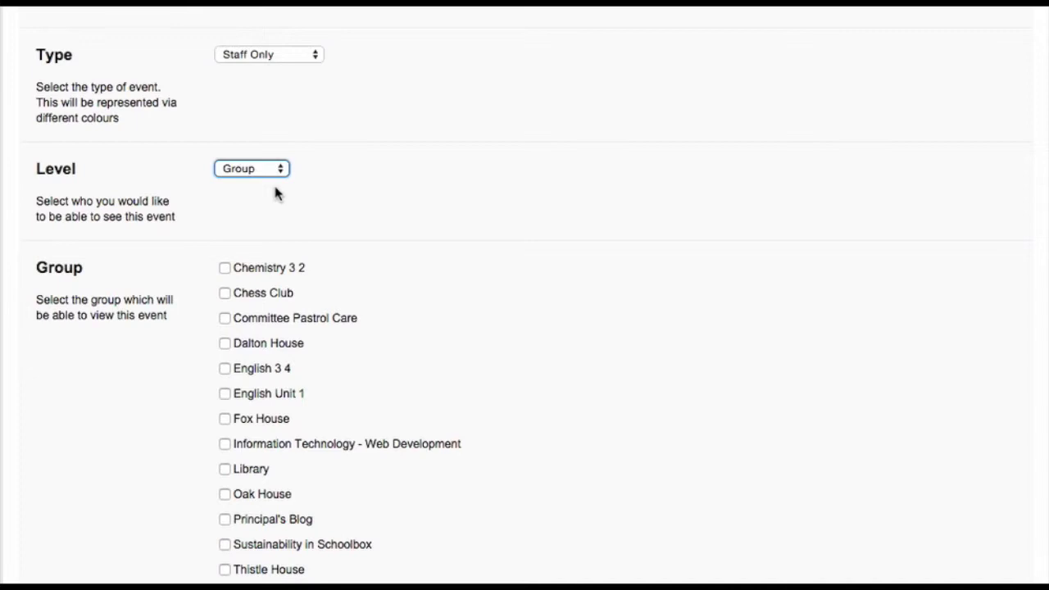
left_click(288, 369)
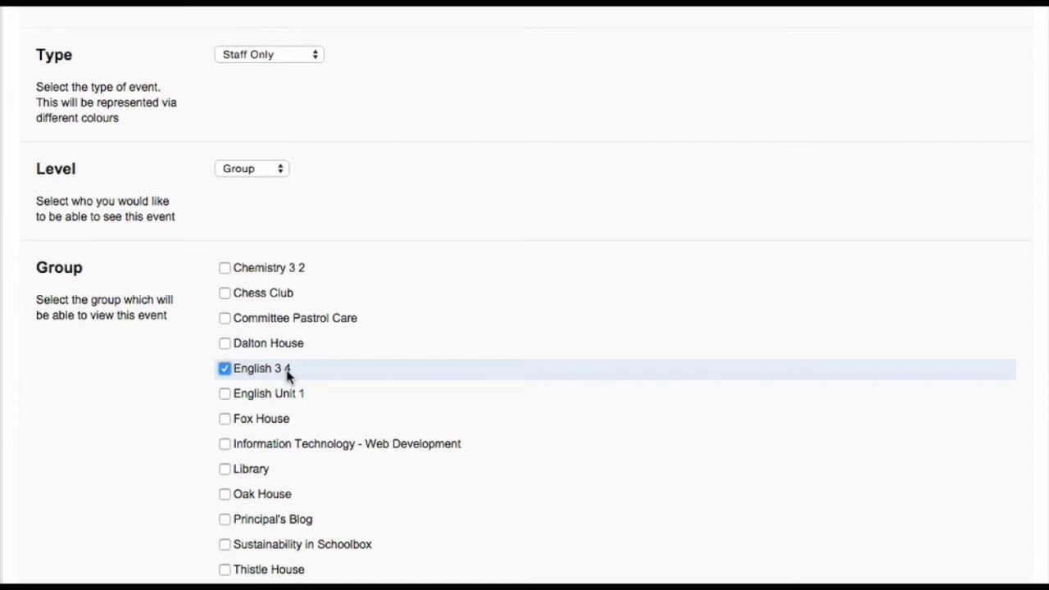
left_click(287, 371)
Set the event's level to Campus and allow the Teachers role to view it
left_click(273, 168)
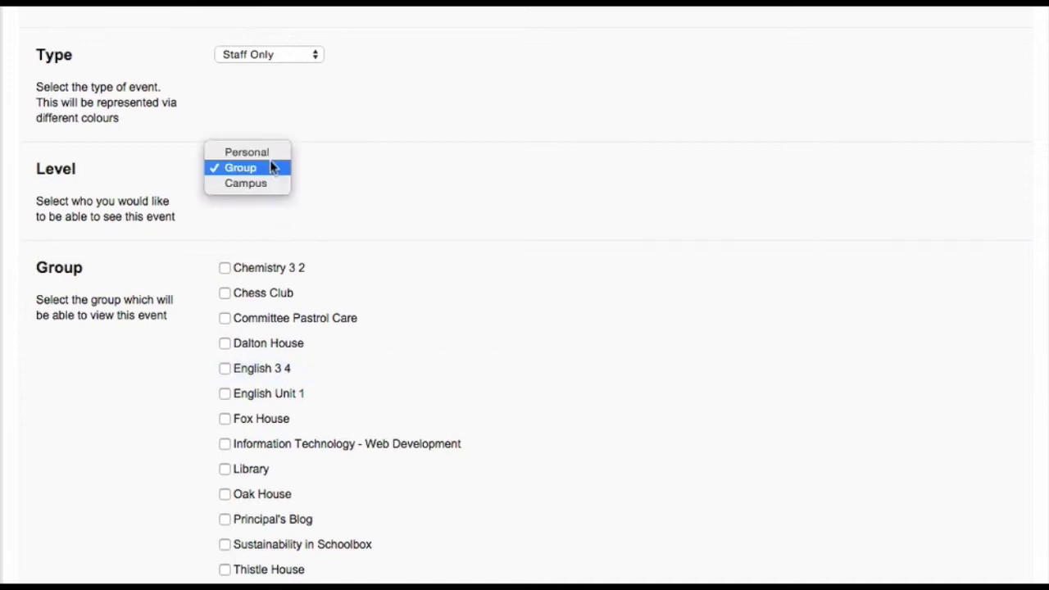
left_click(277, 183)
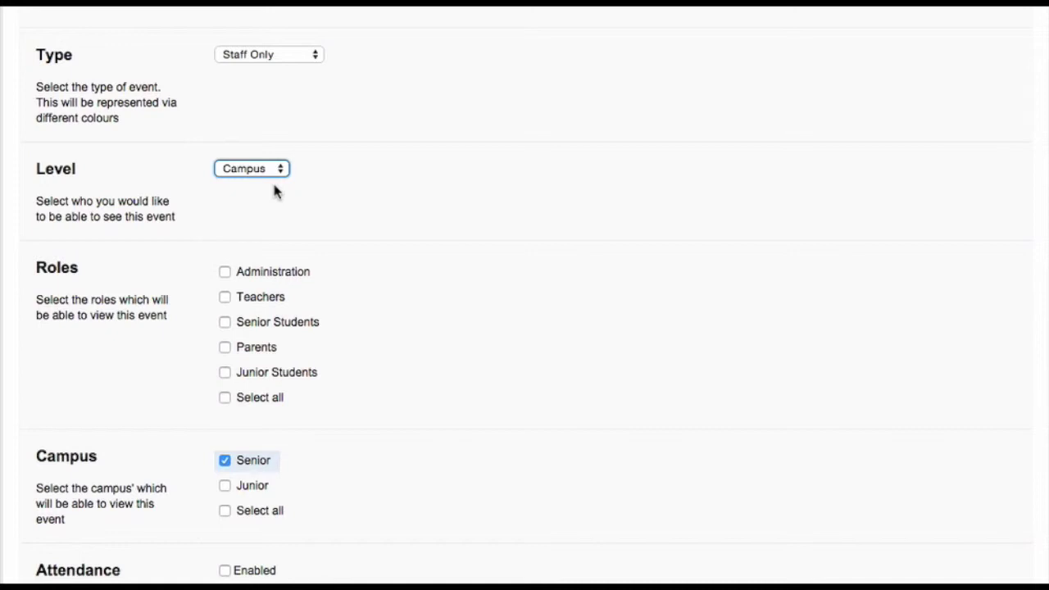
left_click(268, 297)
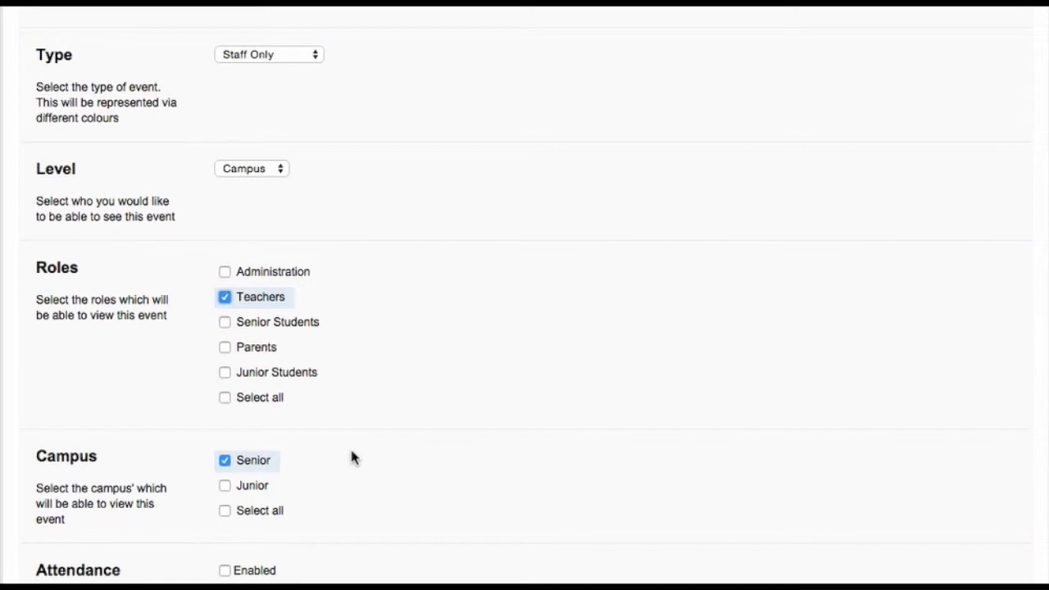
Enable attendance for the event and enter the details "Don't forget to read the minutes from last week."
scroll(350, 451, "down", 5)
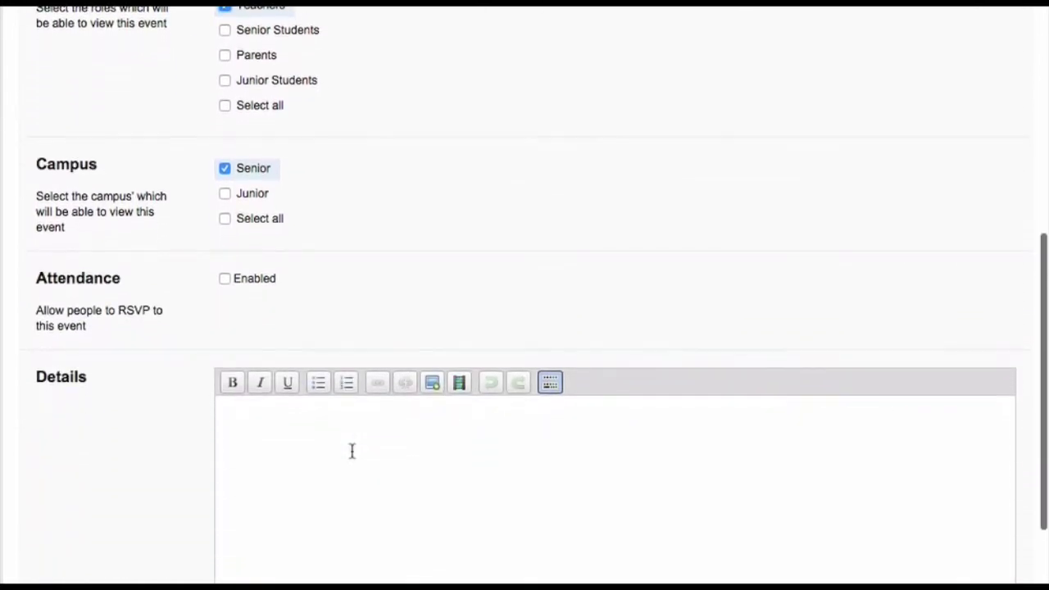
left_click(257, 213)
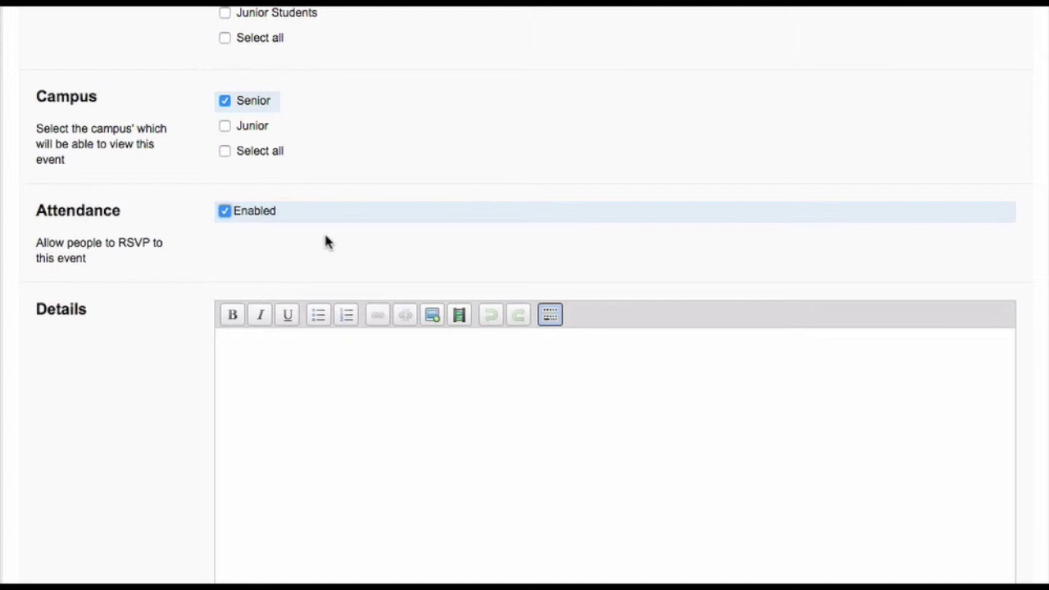
scroll(325, 237, "down", 4)
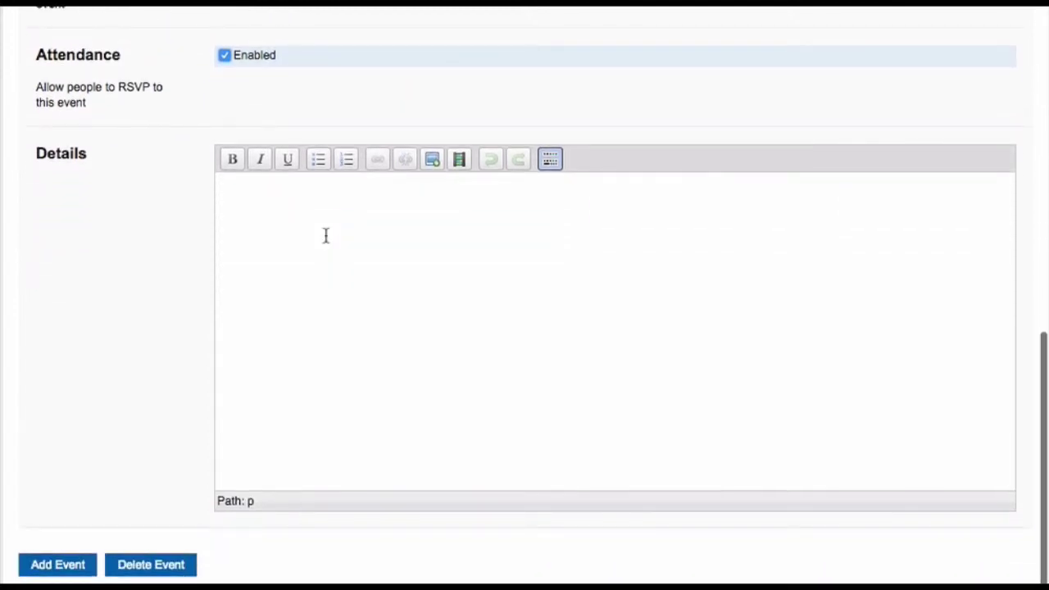
left_click(325, 236)
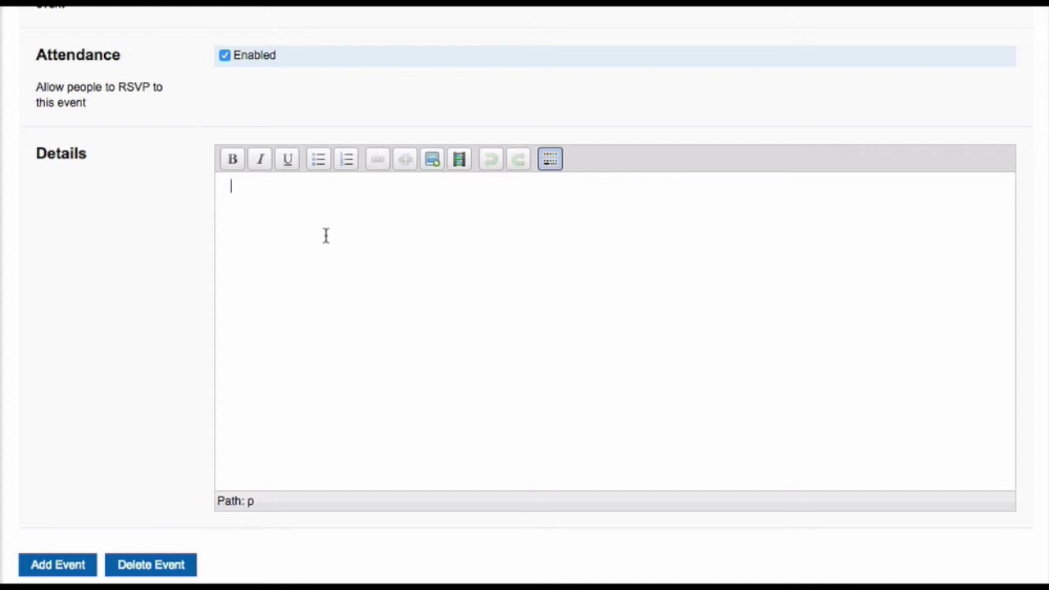
type("Don't forget to ")
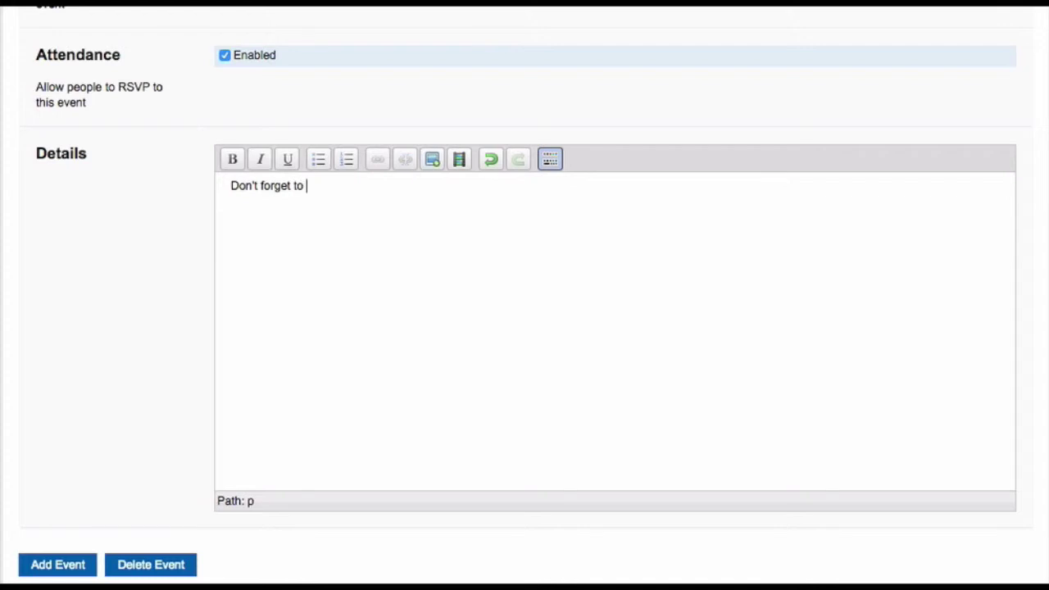
type("read the minutes from last week.")
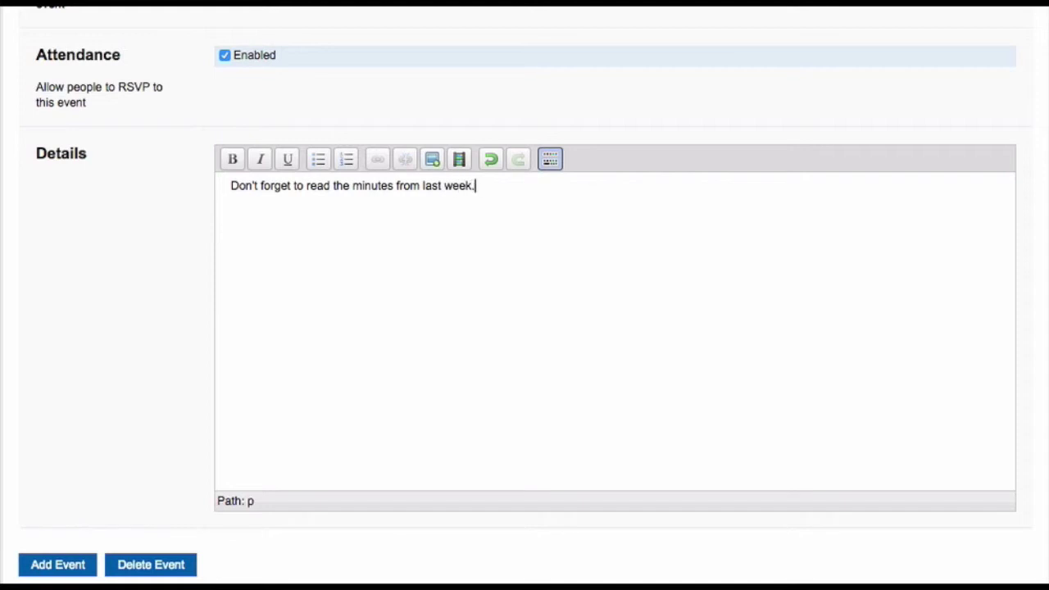
Show the event's advanced options and examine the Publish Date, Repeat and Repeat Until settings
scroll(685, 172, "up", 5)
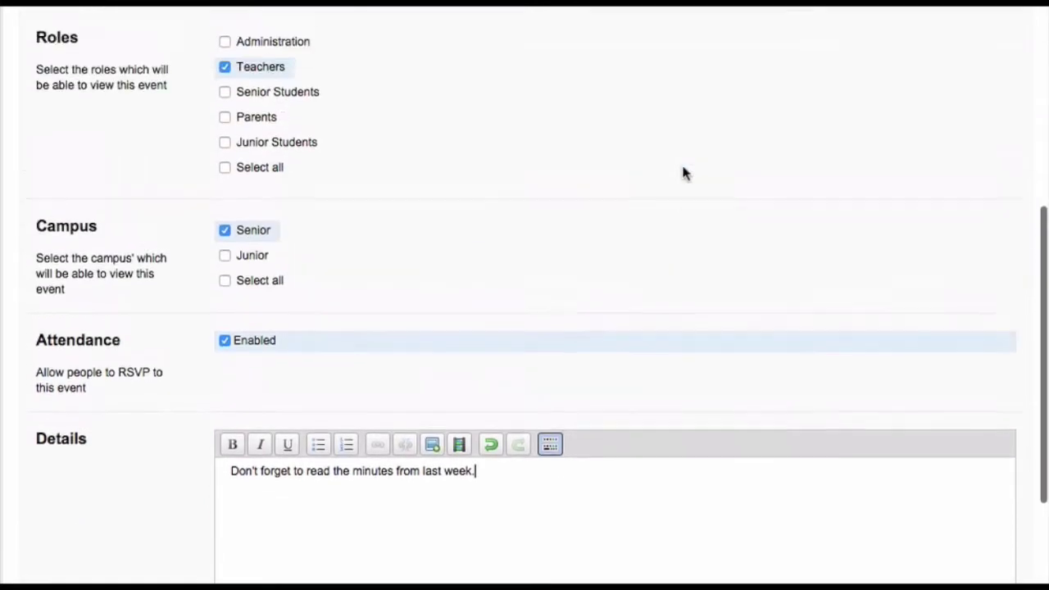
scroll(686, 172, "up", 10)
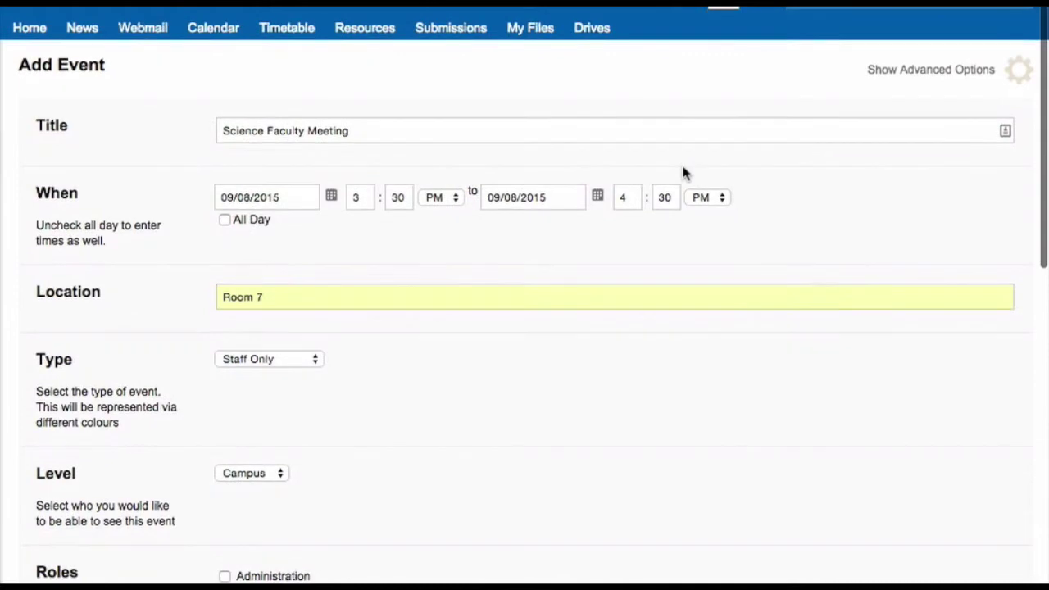
left_click(1020, 76)
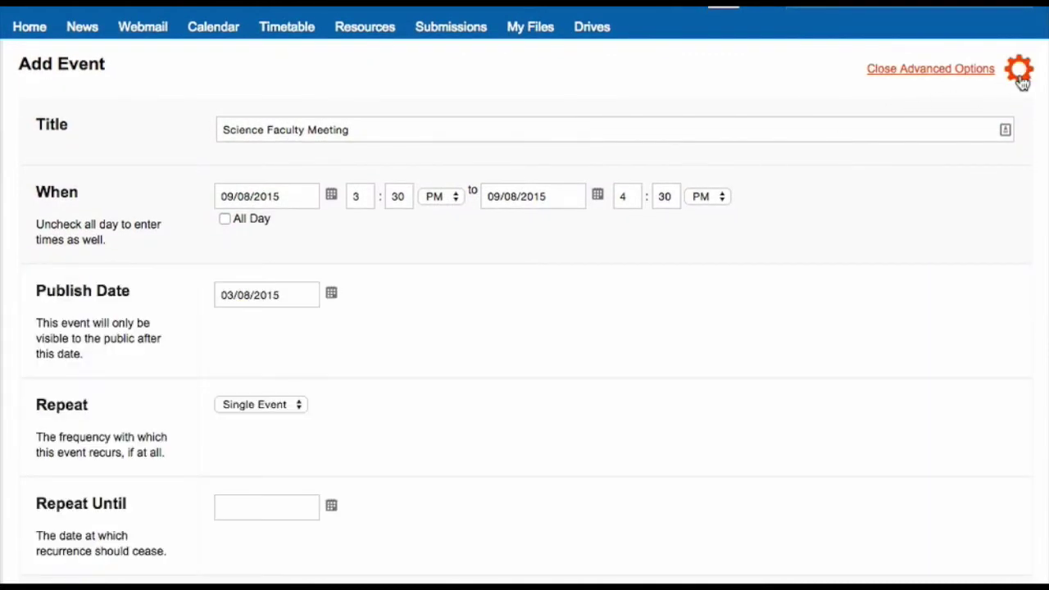
left_click(293, 294)
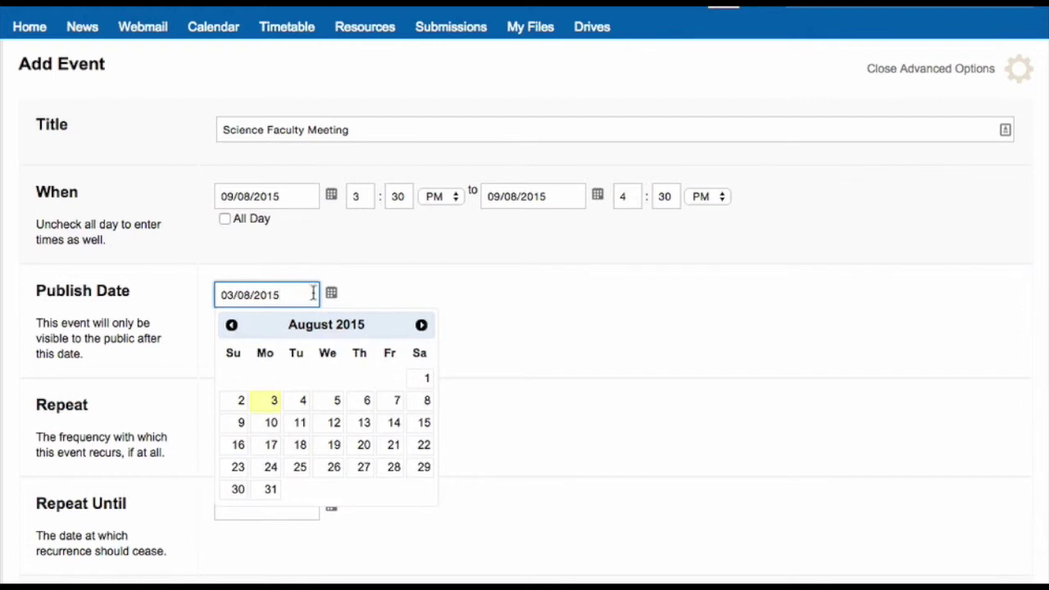
left_click(375, 297)
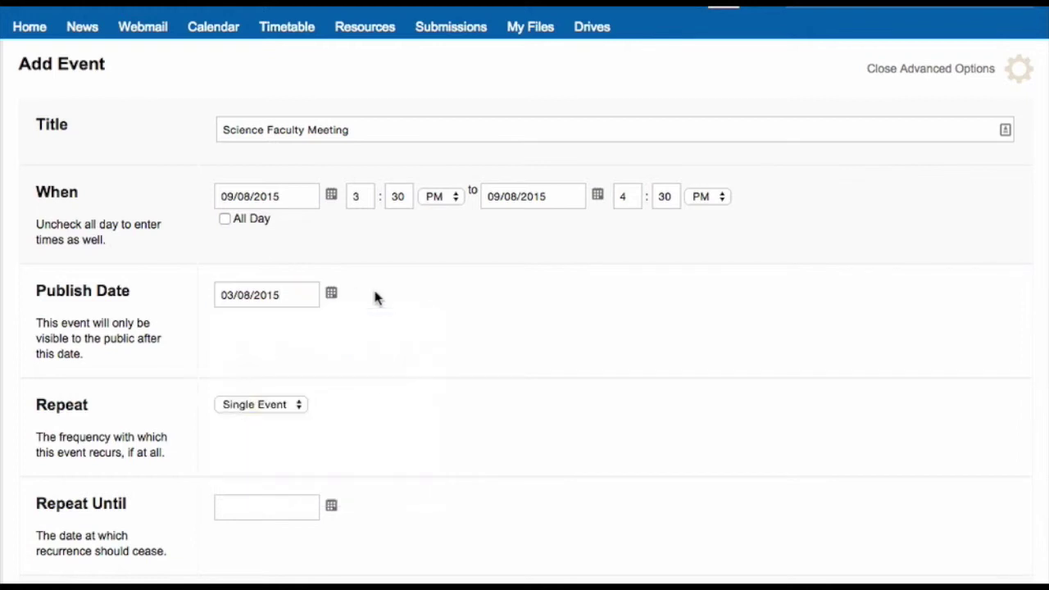
left_click(281, 406)
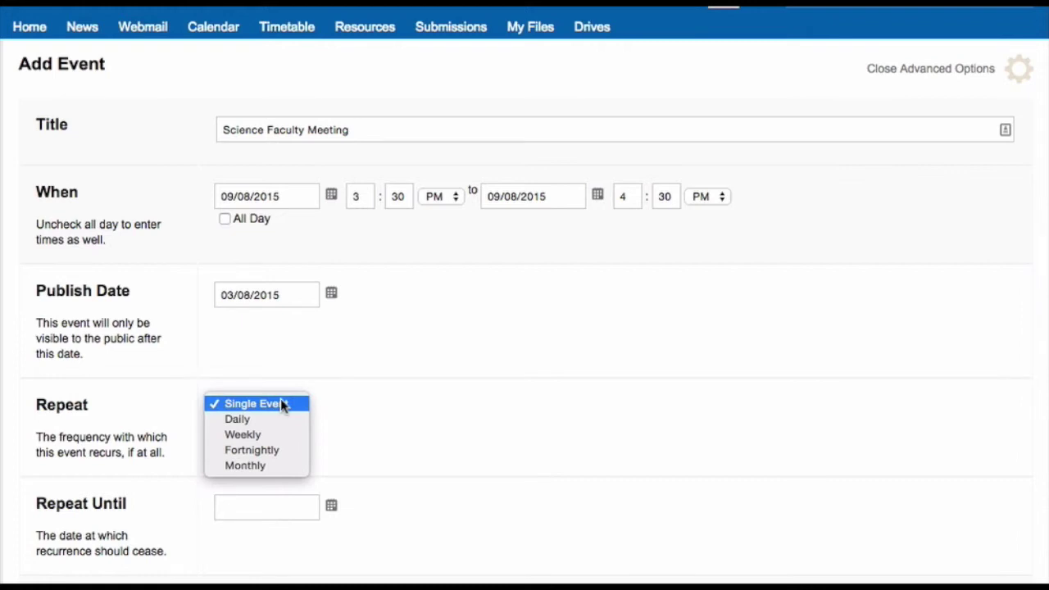
left_click(366, 465)
left_click(278, 504)
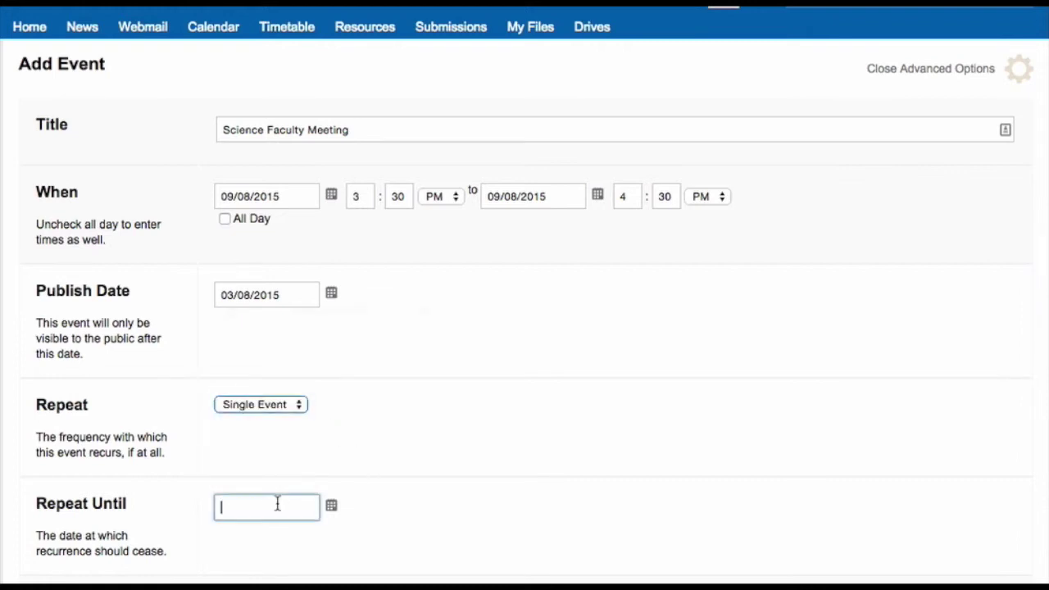
left_click(378, 516)
Add the completed Science Faculty Meeting event to the calendar
scroll(379, 518, "down", 2)
scroll(379, 522, "down", 10)
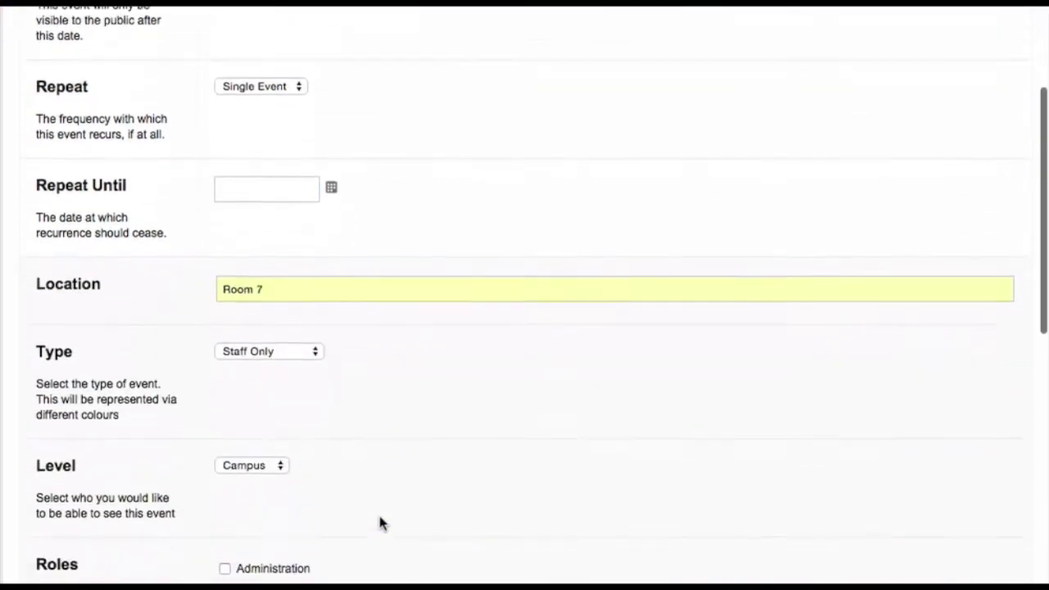
scroll(379, 521, "down", 10)
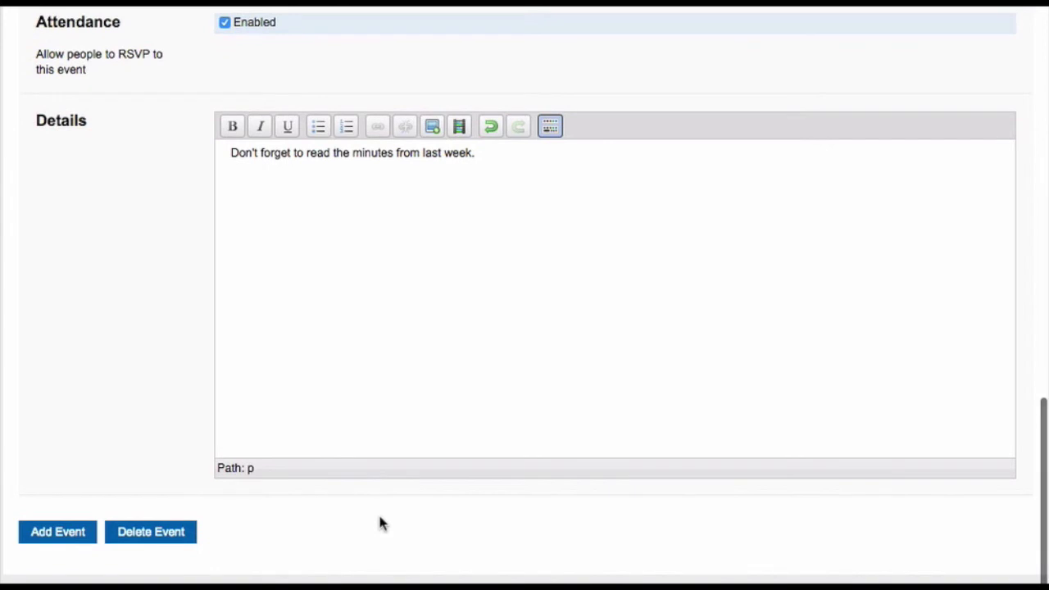
left_click(68, 544)
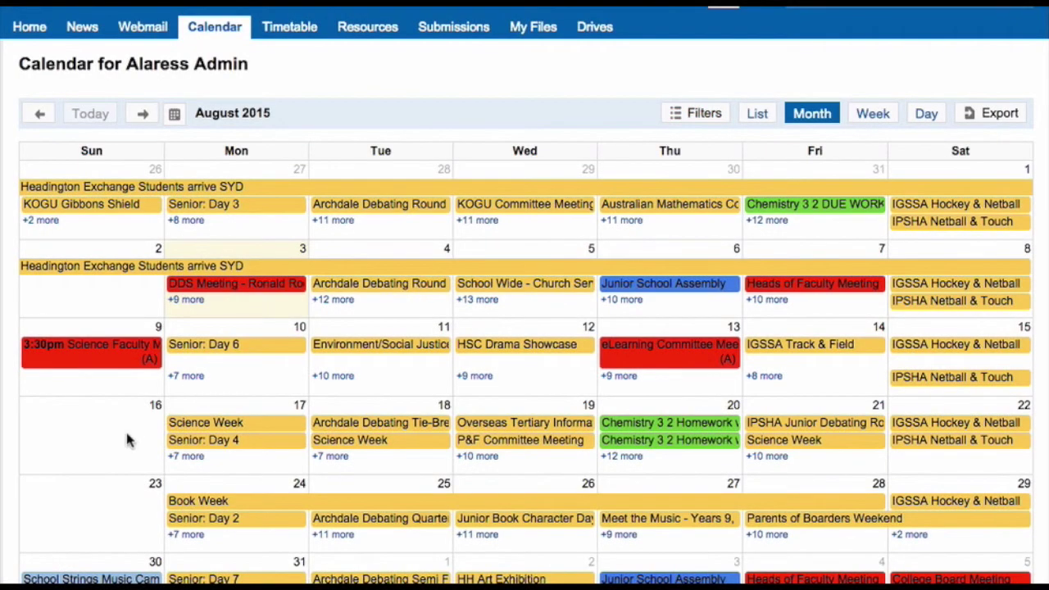
View the details of the Science Faculty Meeting on 9 August and open the event for modification
left_click(103, 365)
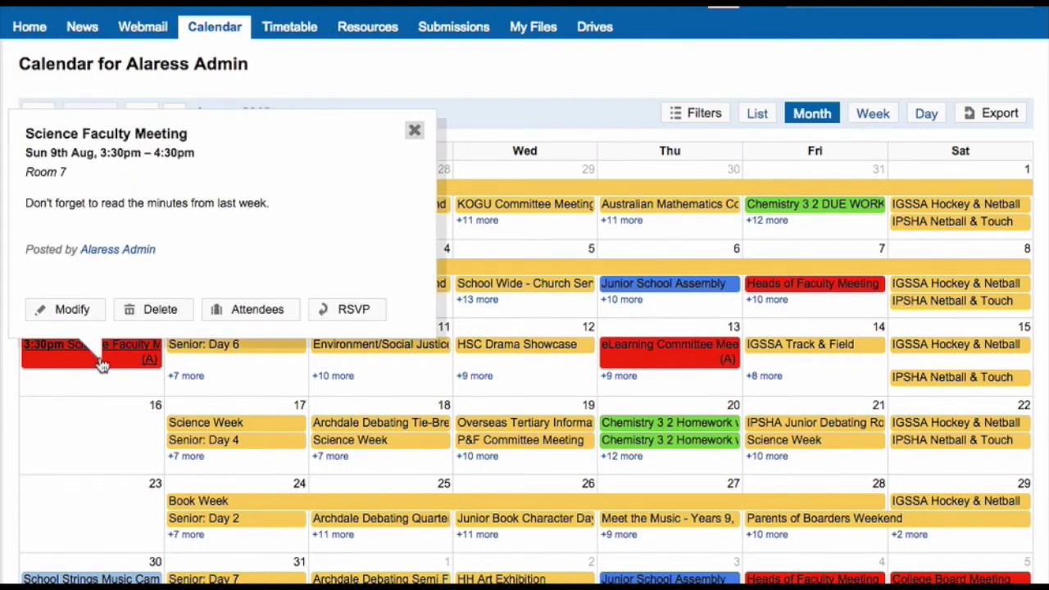
left_click(73, 310)
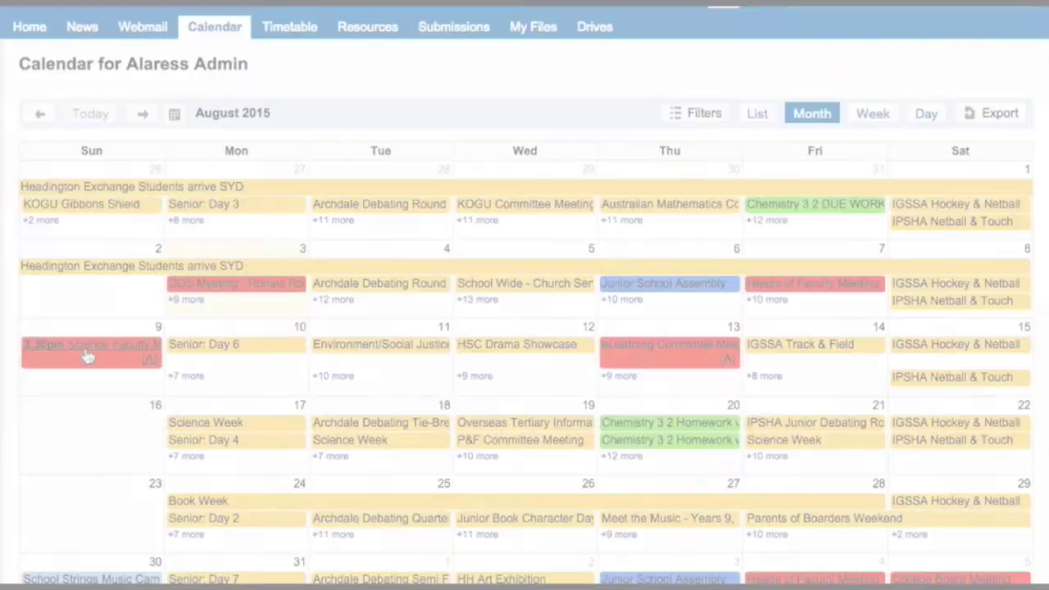
RSVP to the Science Faculty Meeting and open its list of attendees
left_click(88, 356)
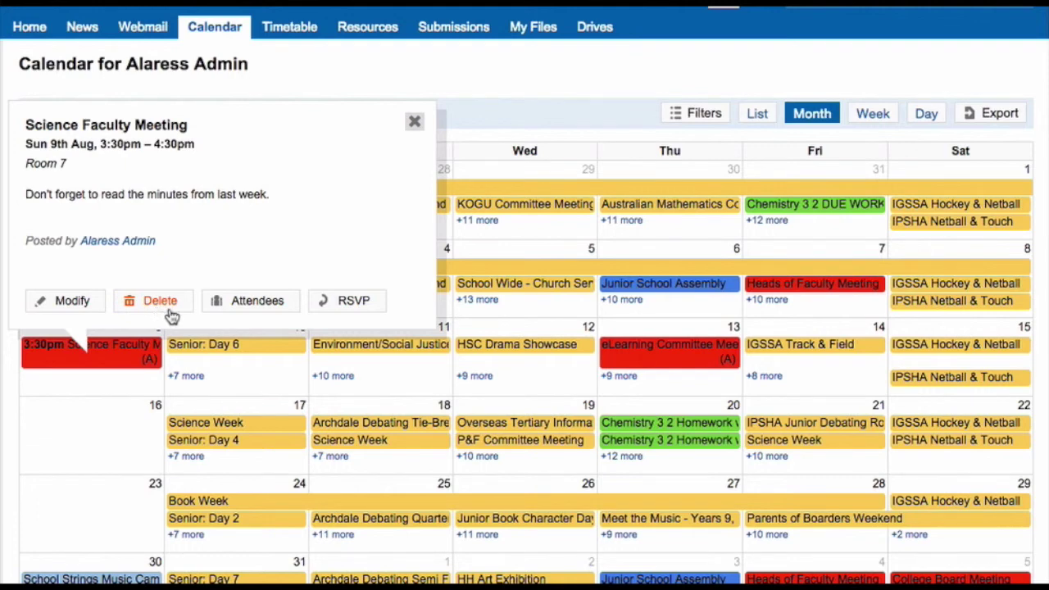
left_click(348, 301)
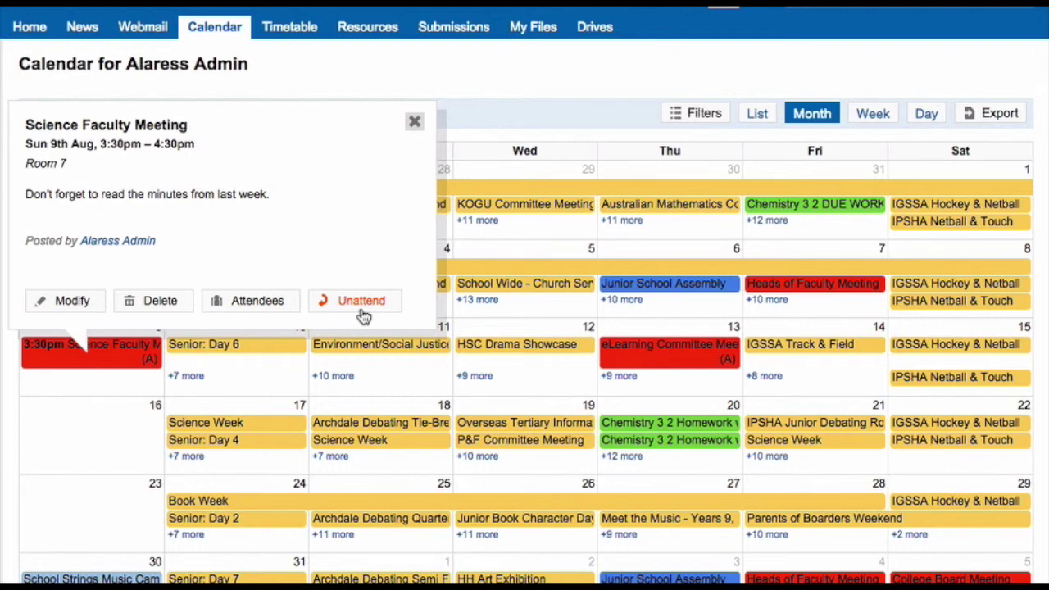
left_click(276, 313)
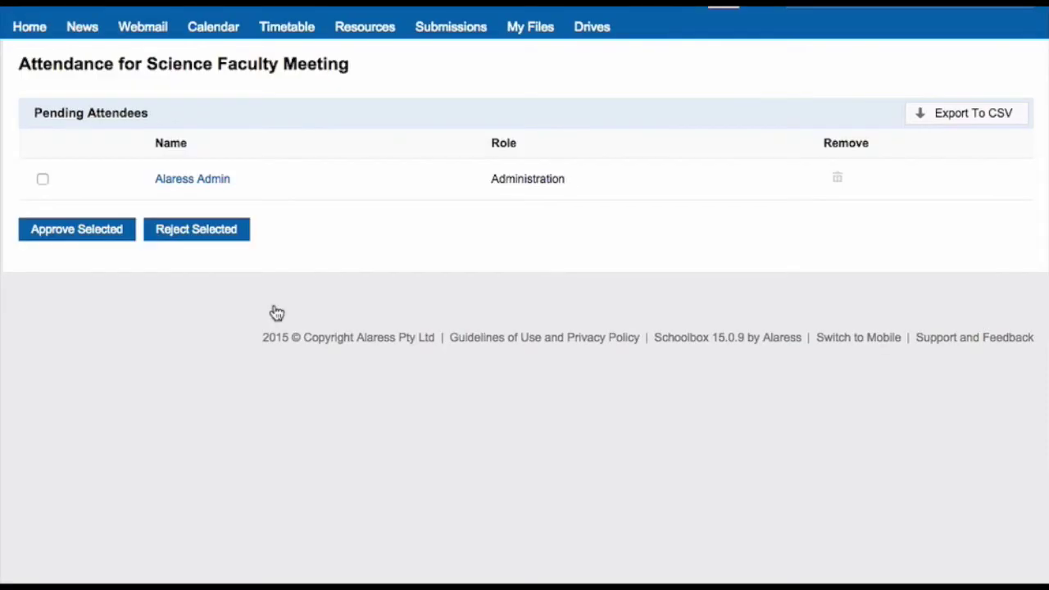